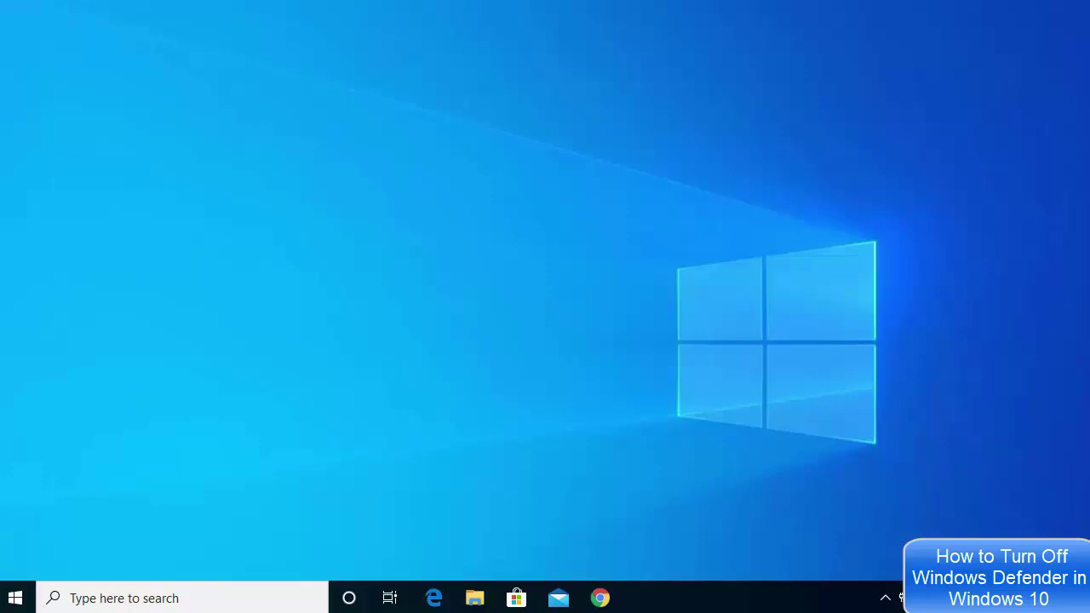
Open the Virus & threat protection settings of Windows Security through the Update & Security section of Windows Settings.
{"action": "left_click", "coordinate": [20, 600]}
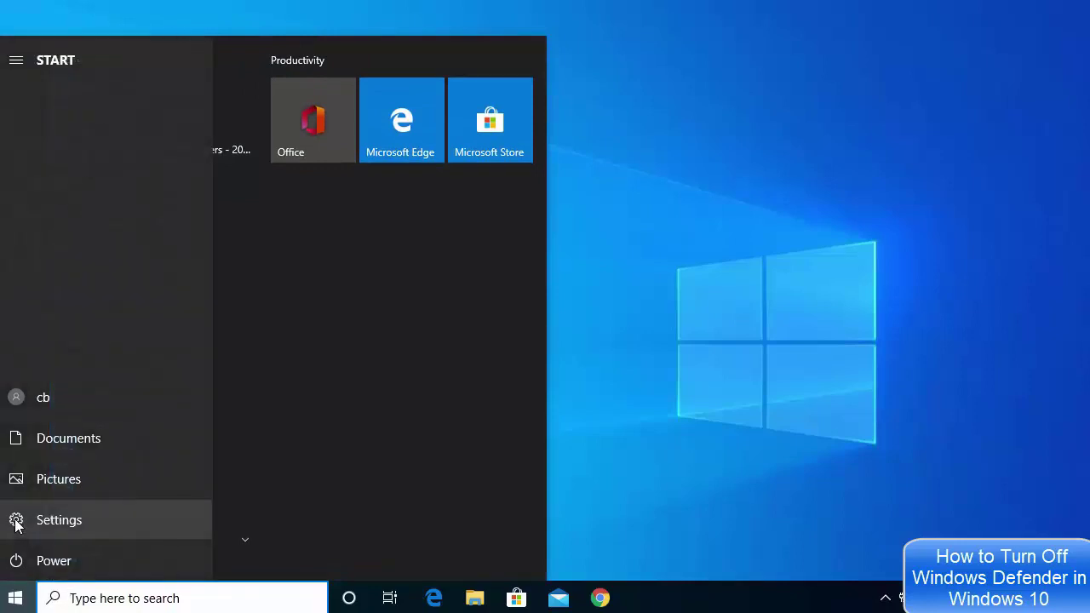
{"action": "left_click", "coordinate": [16, 521]}
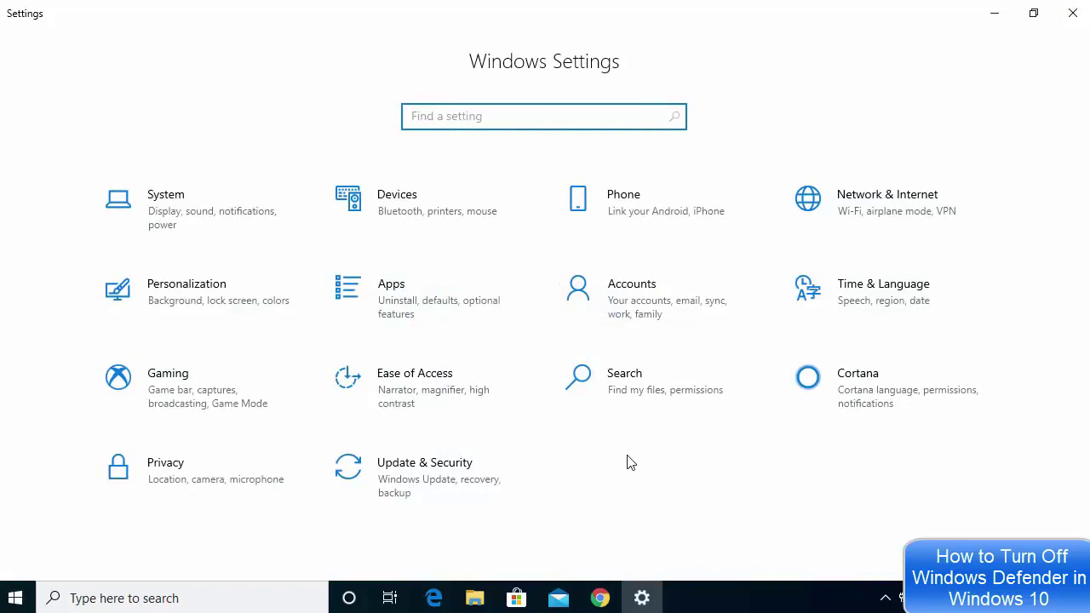
{"action": "left_click", "coordinate": [439, 473]}
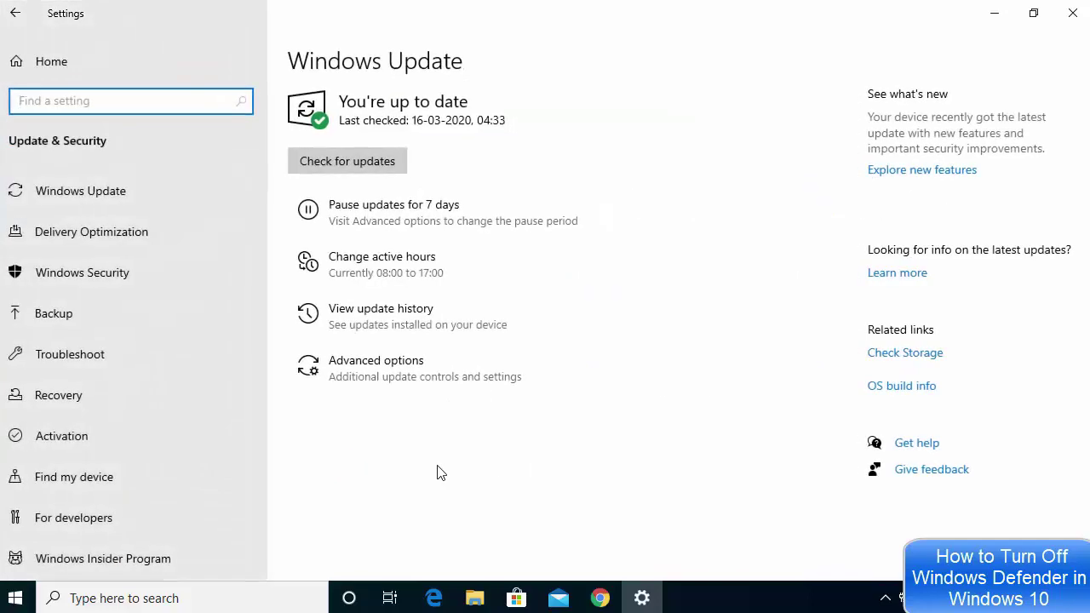
{"action": "left_click", "coordinate": [111, 277]}
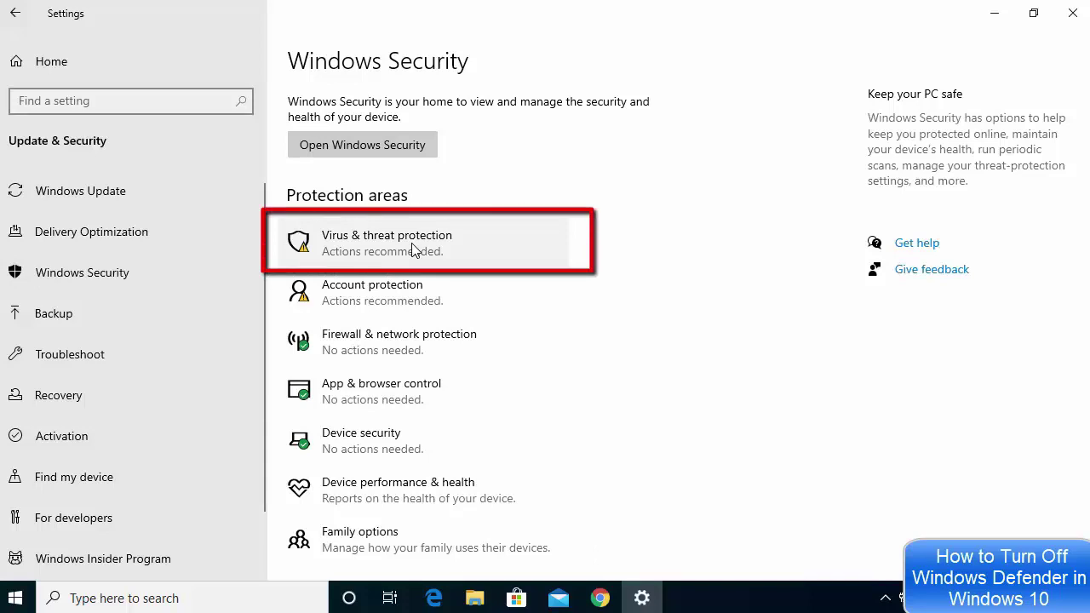
{"action": "left_click", "coordinate": [411, 247]}
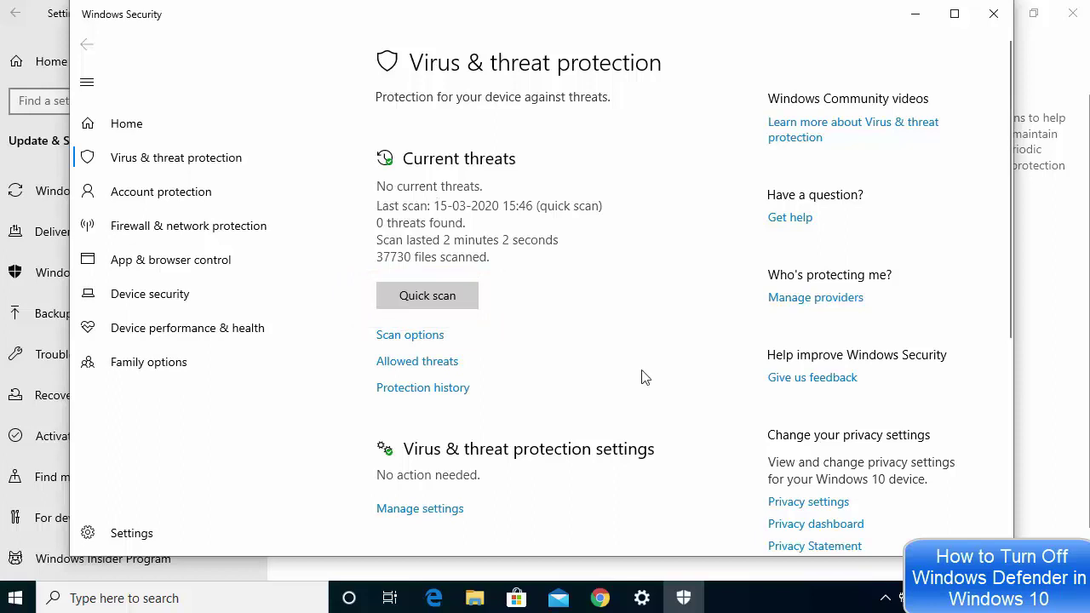
{"action": "left_click", "coordinate": [418, 508]}
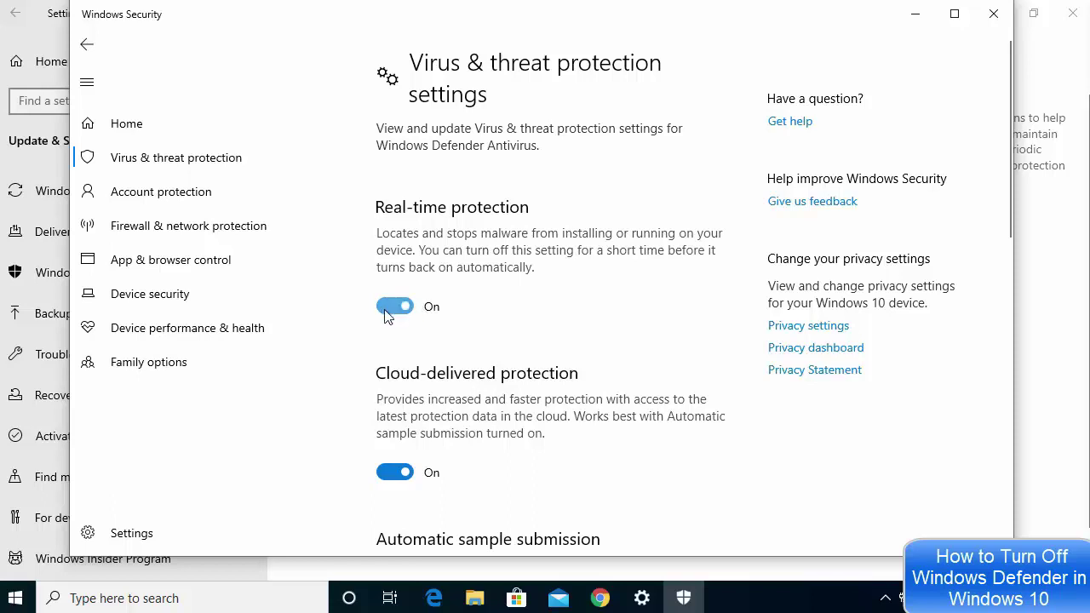
Turn off Real-time protection, allow the change to the device, and turn the protection back on.
{"action": "left_click", "coordinate": [385, 308]}
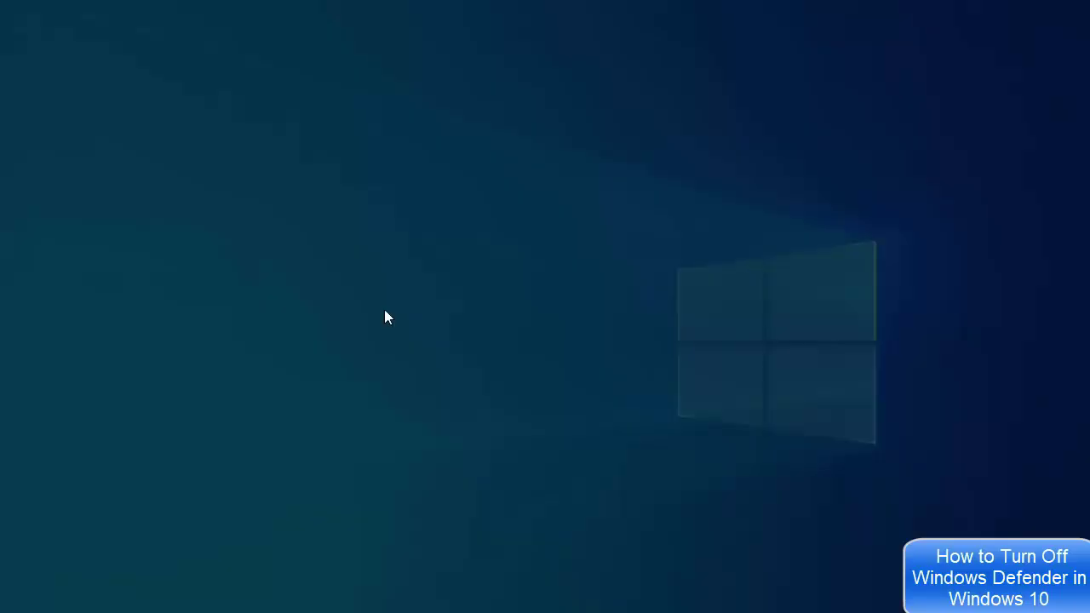
{"action": "left_click", "coordinate": [475, 407]}
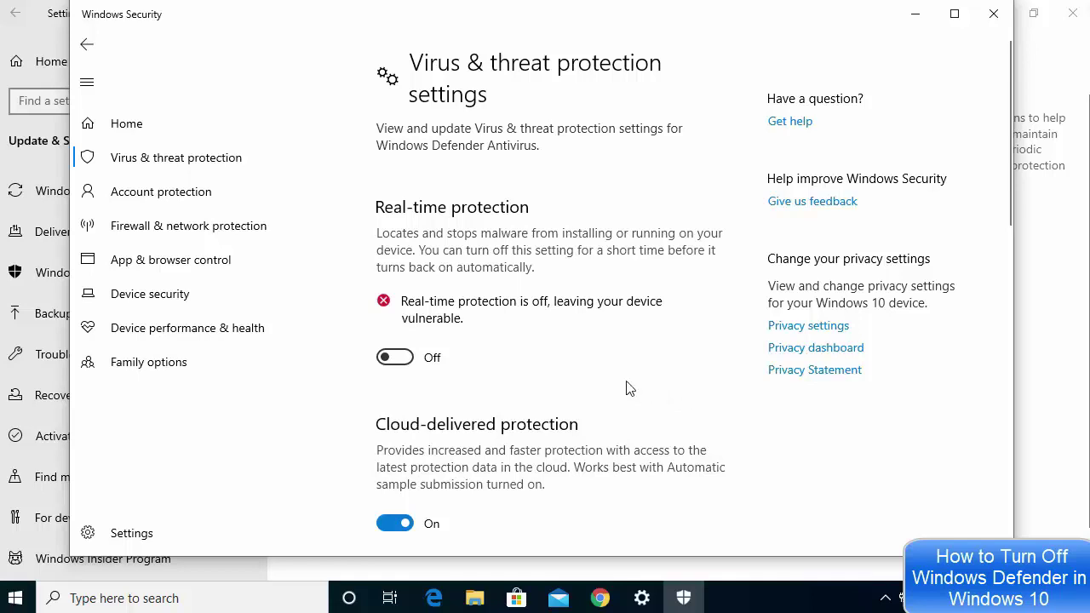
{"action": "left_click", "coordinate": [405, 361]}
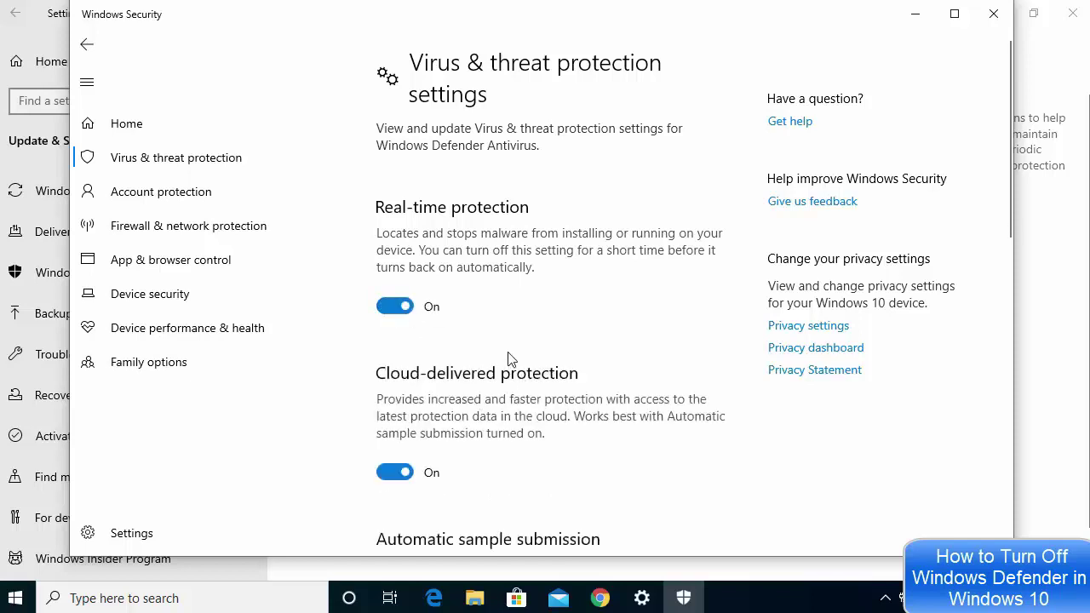
Toggle Real-time protection off and on once more, and close the Windows Security and Settings windows.
{"action": "left_click", "coordinate": [391, 310]}
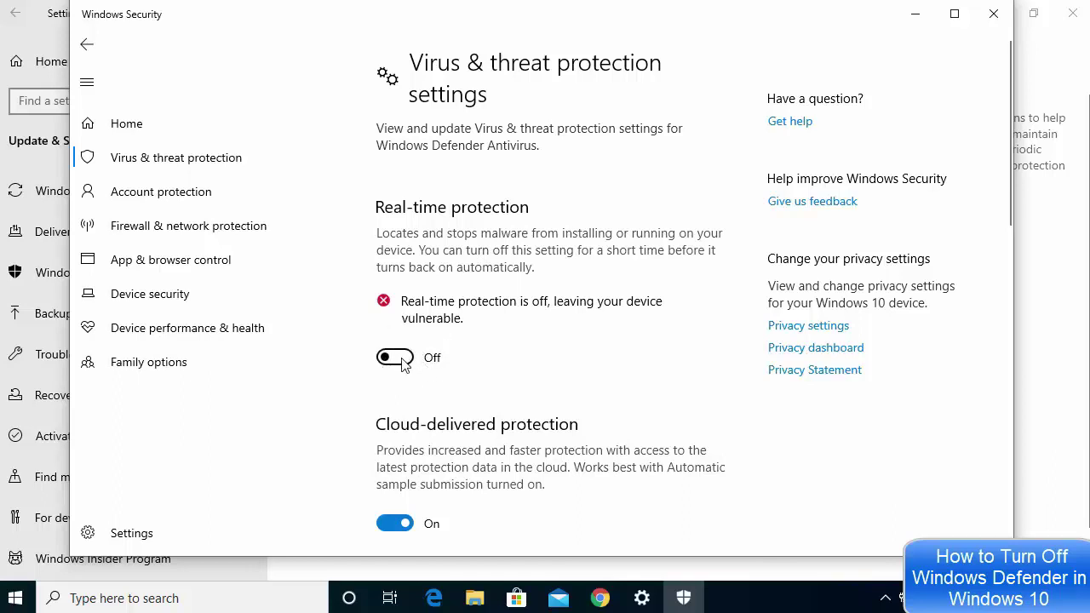
{"action": "left_click", "coordinate": [407, 361]}
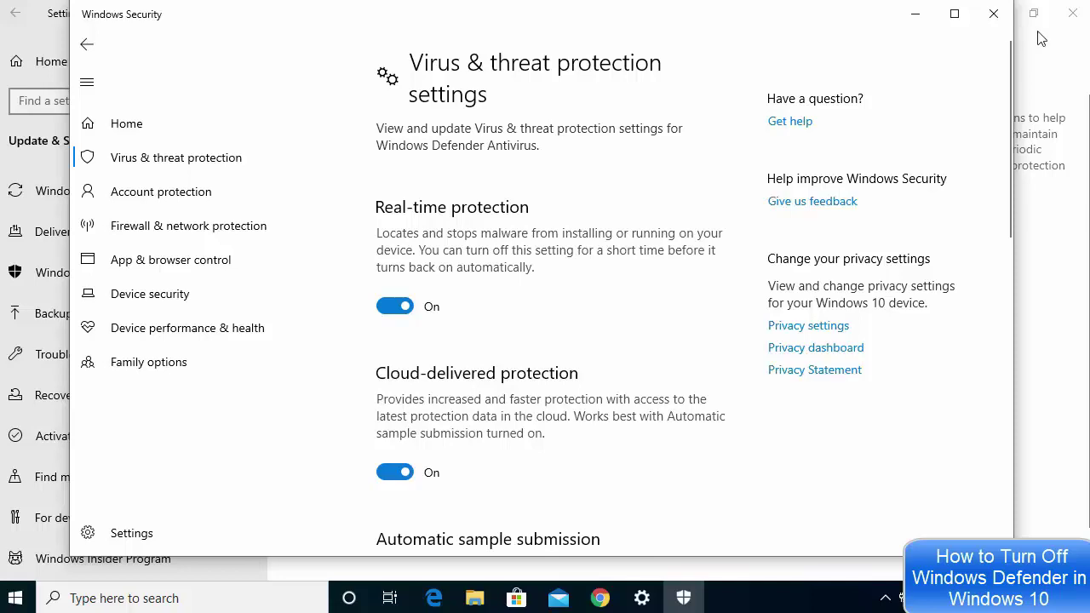
{"action": "left_click", "coordinate": [1060, 64]}
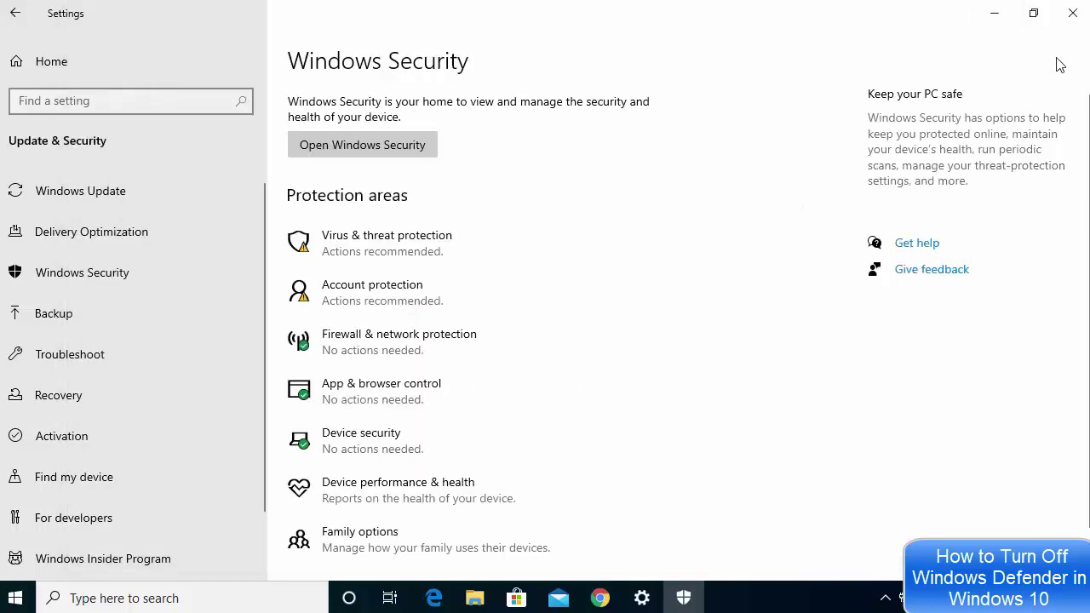
{"action": "left_click", "coordinate": [995, 19]}
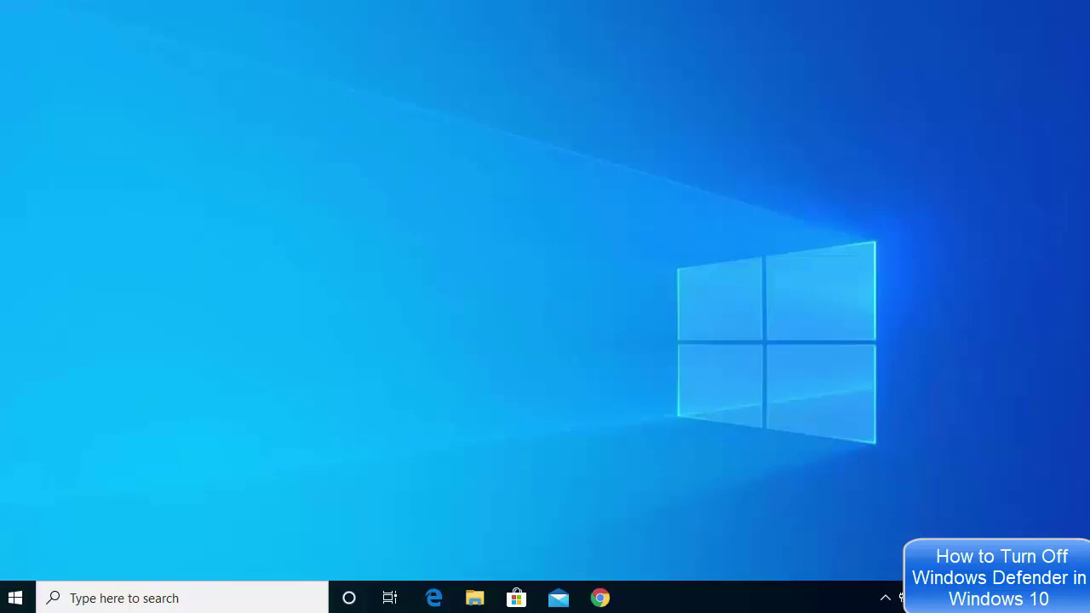
Search Windows for regedit and open Registry Editor, allowing it to make changes to the device.
{"action": "left_click", "coordinate": [188, 599]}
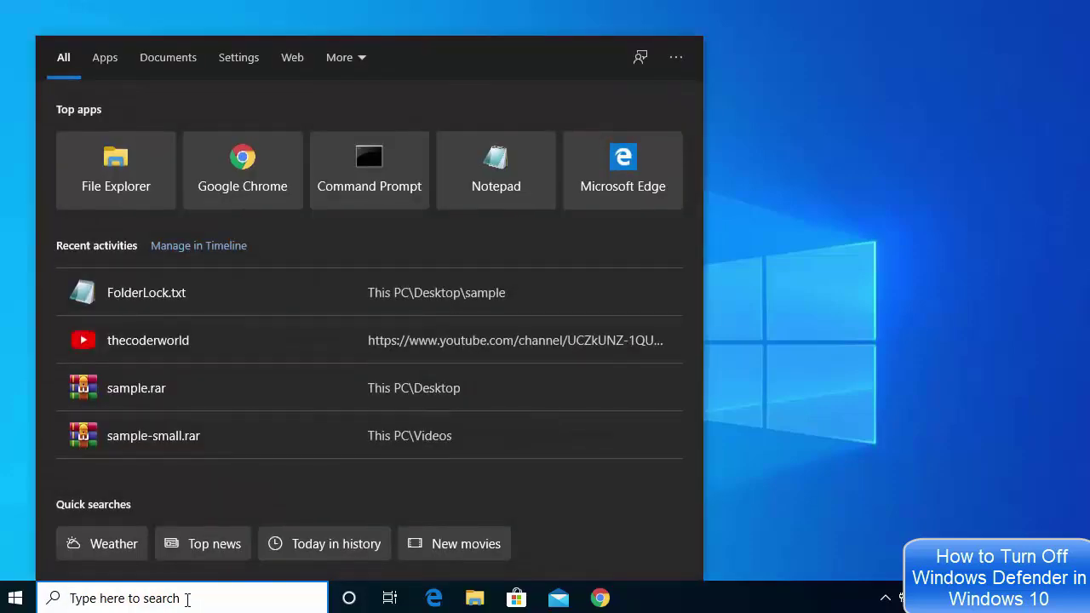
{"action": "type", "text": "r"}
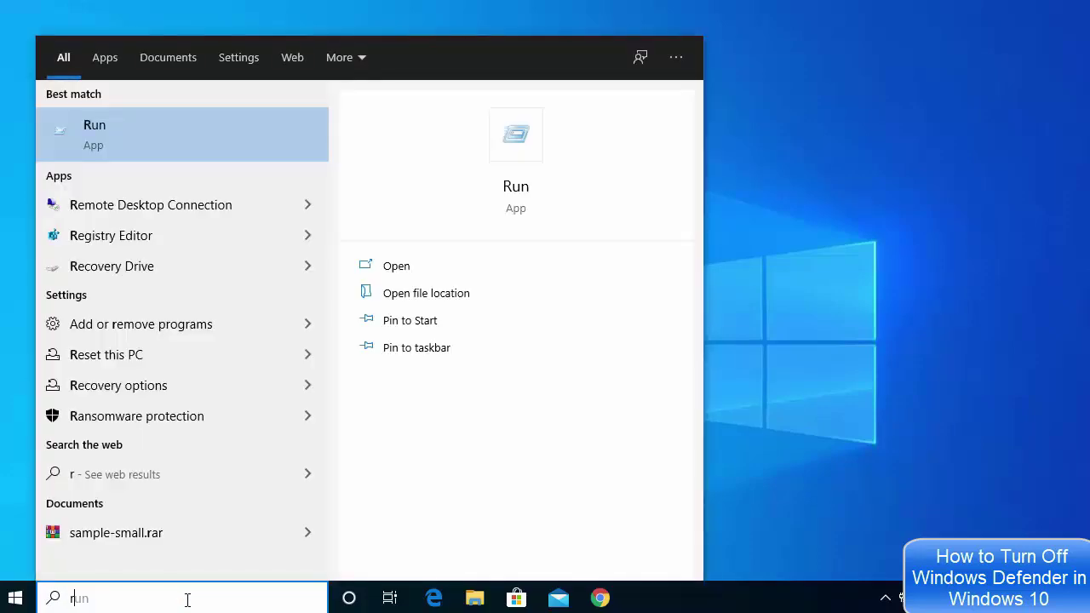
{"action": "type", "text": "eg"}
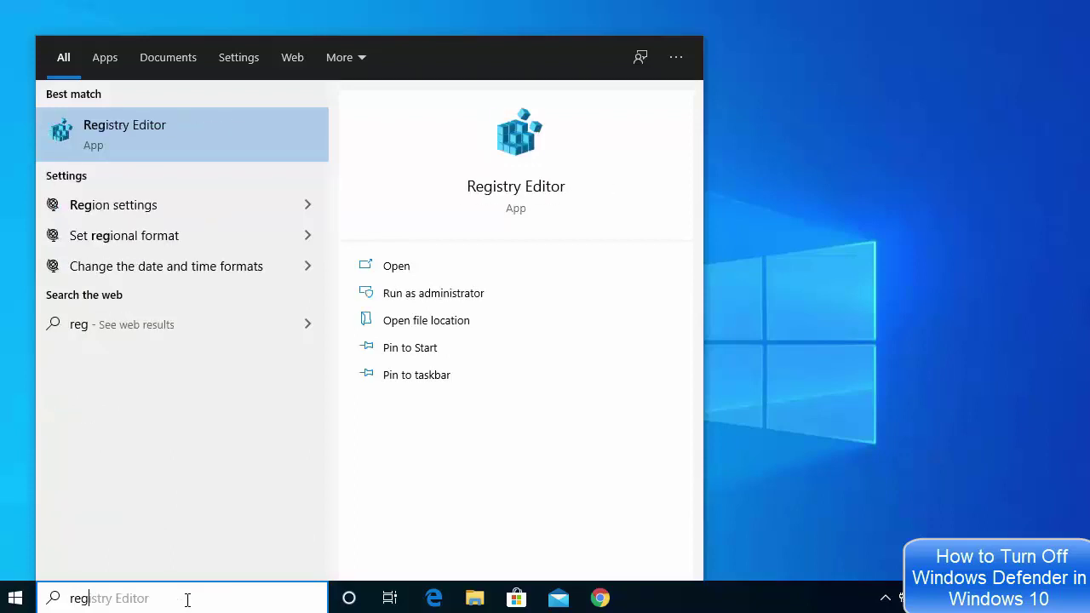
{"action": "type", "text": "edit"}
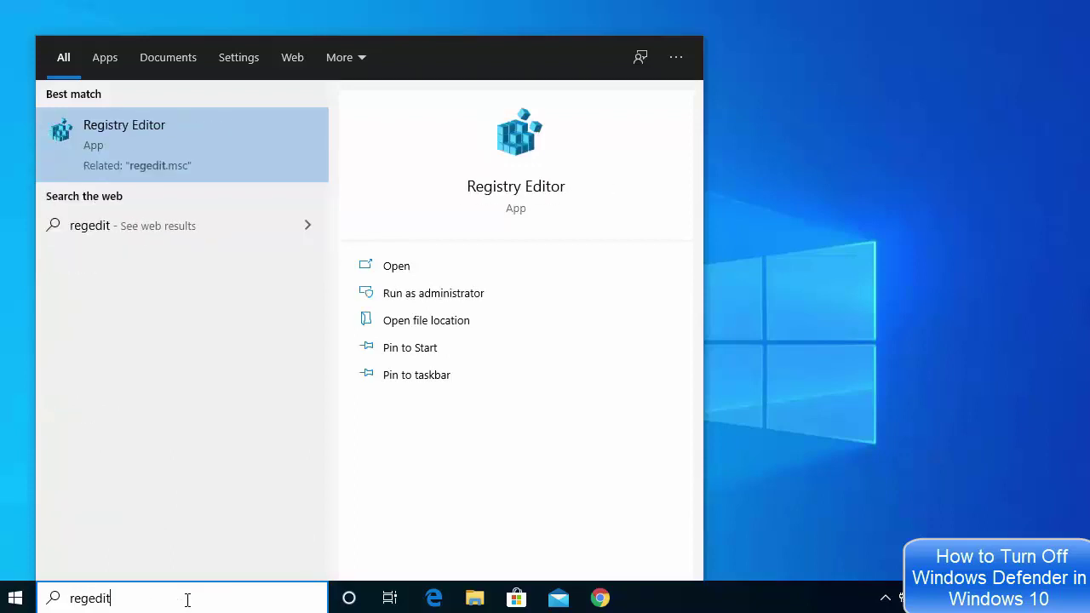
{"action": "left_click", "coordinate": [119, 136]}
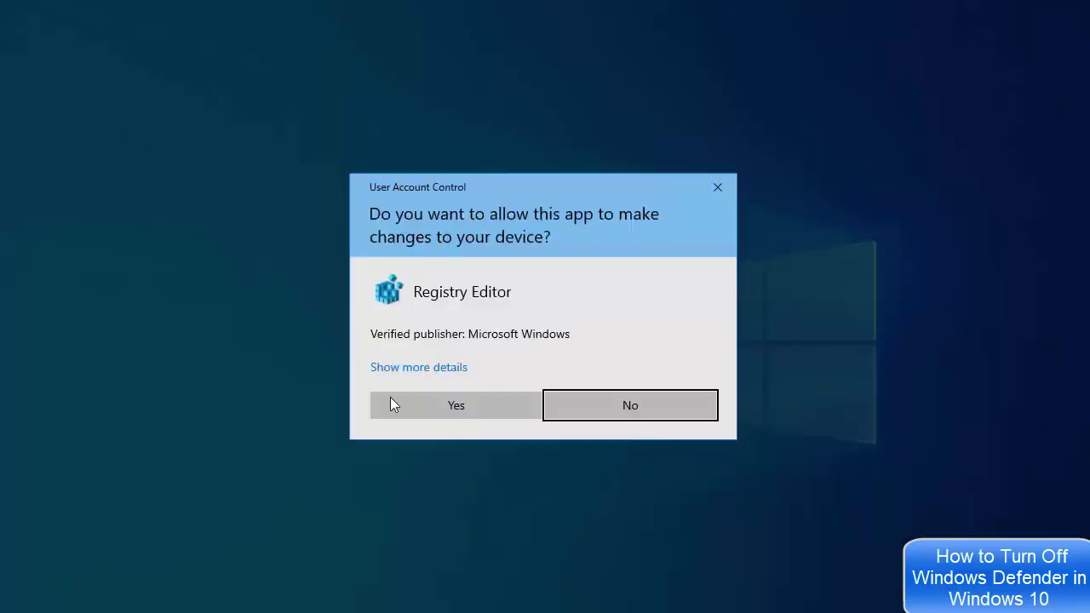
{"action": "left_click", "coordinate": [419, 410]}
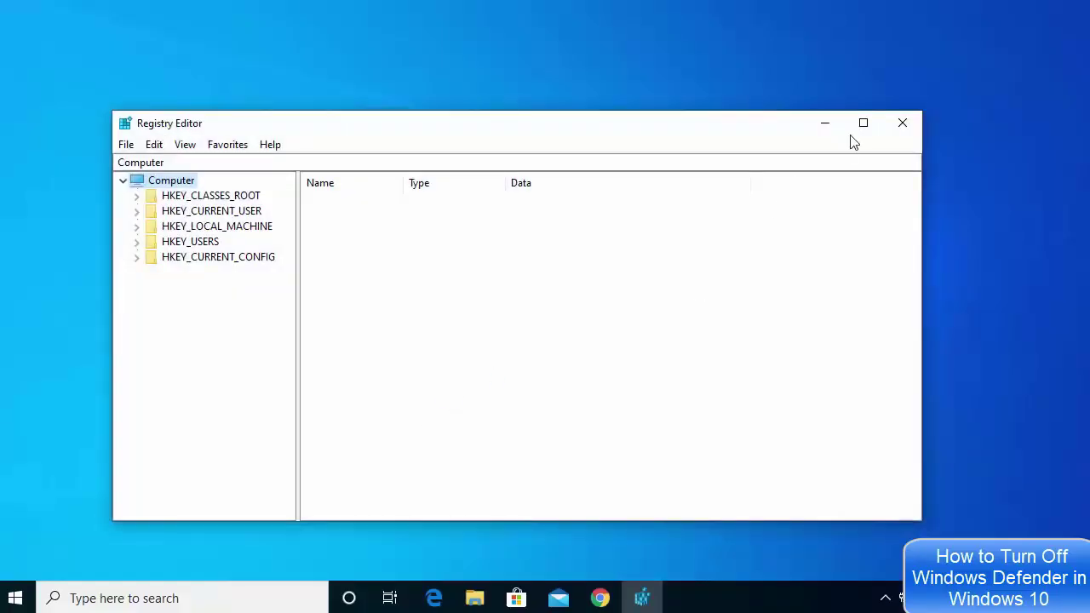
{"action": "left_click", "coordinate": [863, 129]}
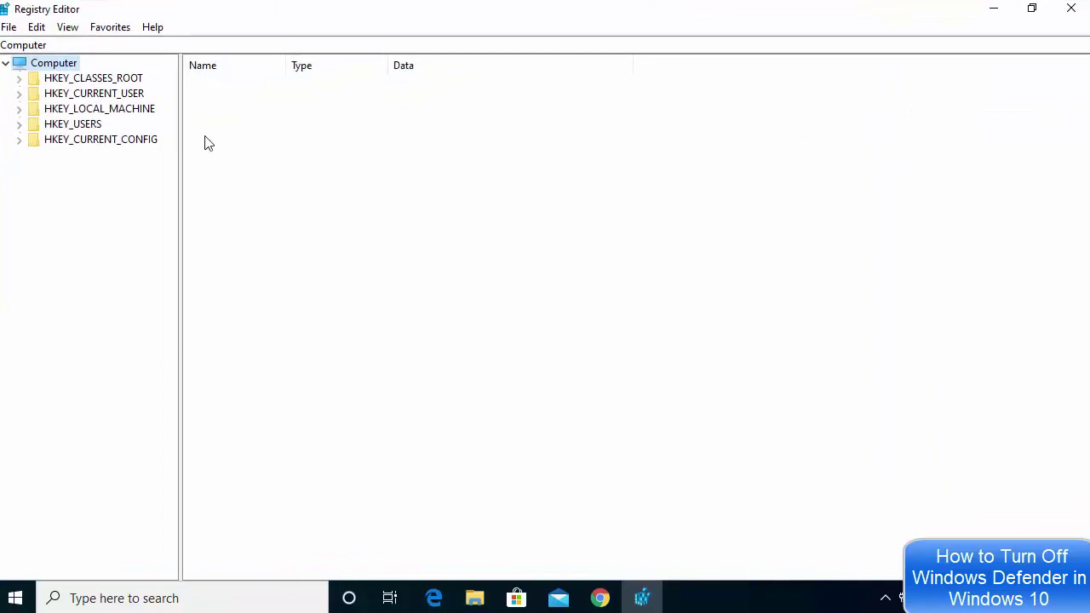
{"action": "double_click", "coordinate": [433, 8]}
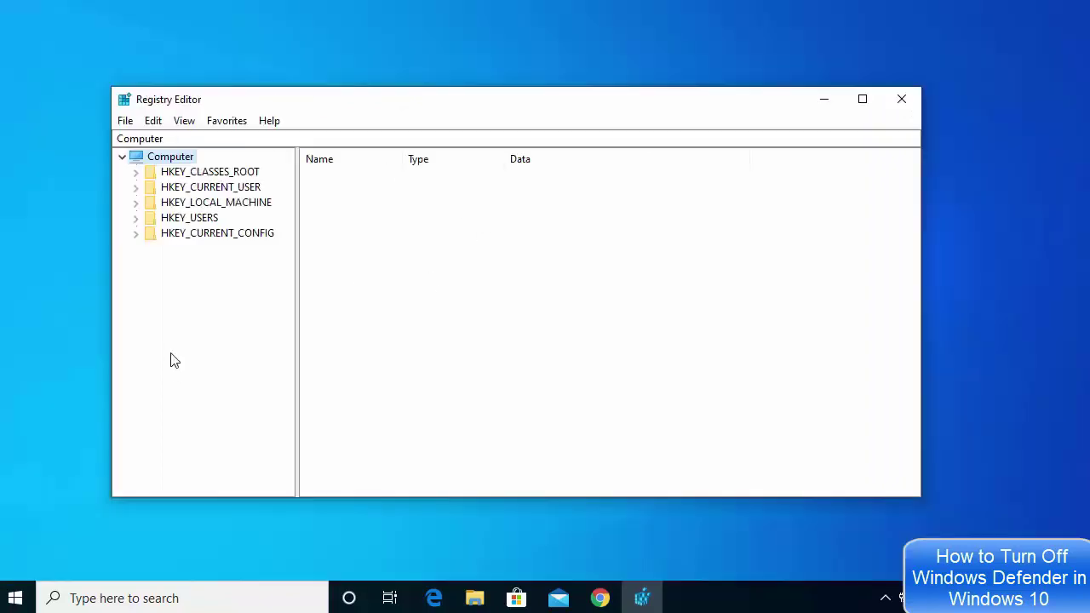
Open the registry key HKEY_LOCAL_MACHINE\SOFTWARE\Policies\Microsoft\Windows Defender, widen the key tree to show full names, and expand the key.
{"action": "left_click", "coordinate": [136, 202]}
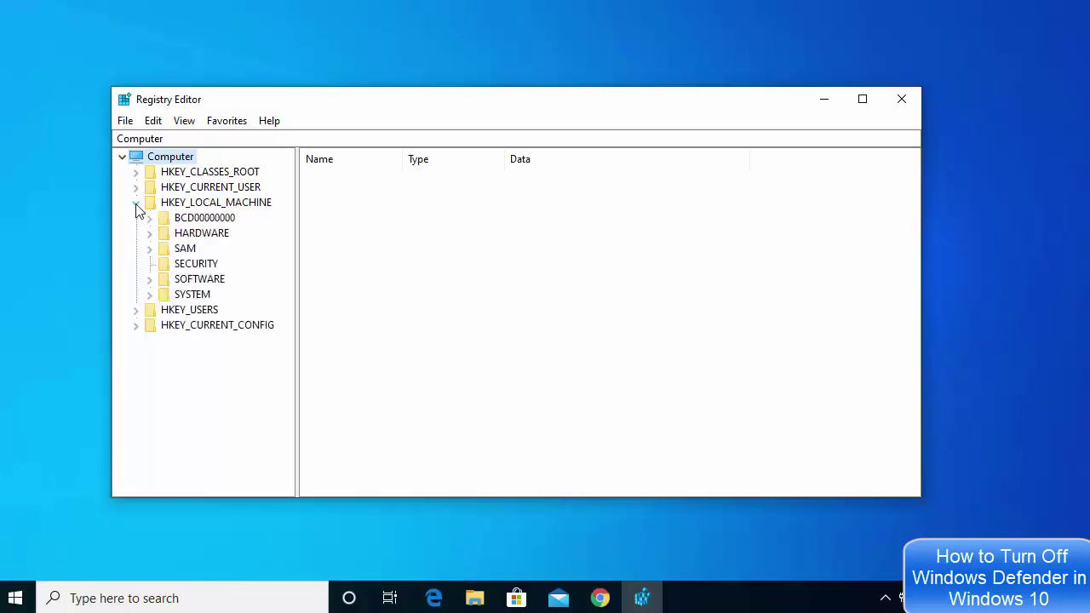
{"action": "left_click", "coordinate": [149, 282]}
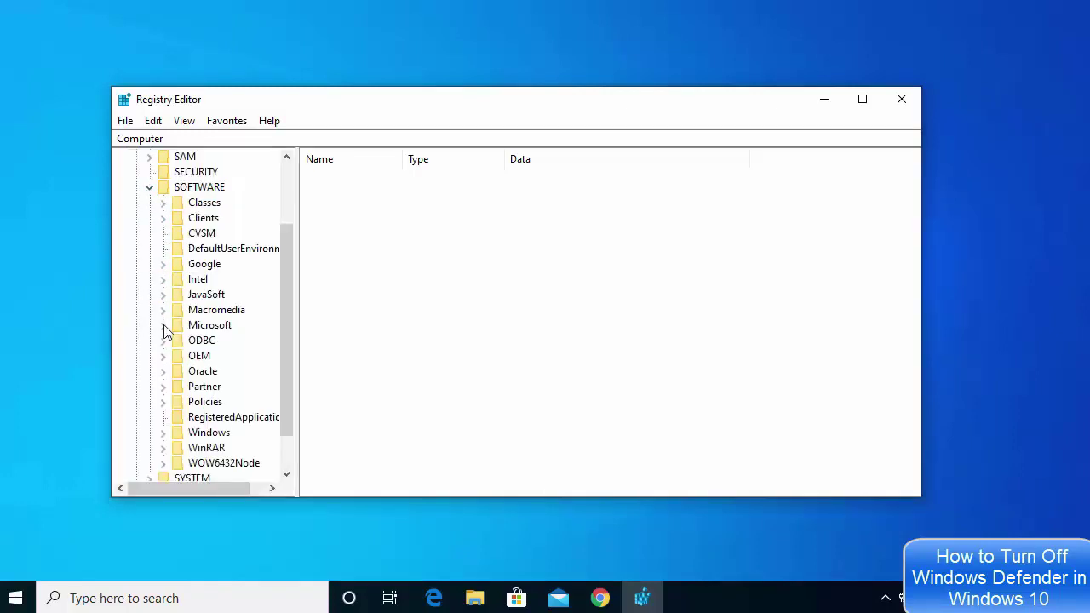
{"action": "left_click", "coordinate": [165, 404]}
{"action": "scroll", "coordinate": [164, 364], "scroll_direction": "down", "scroll_amount": 1}
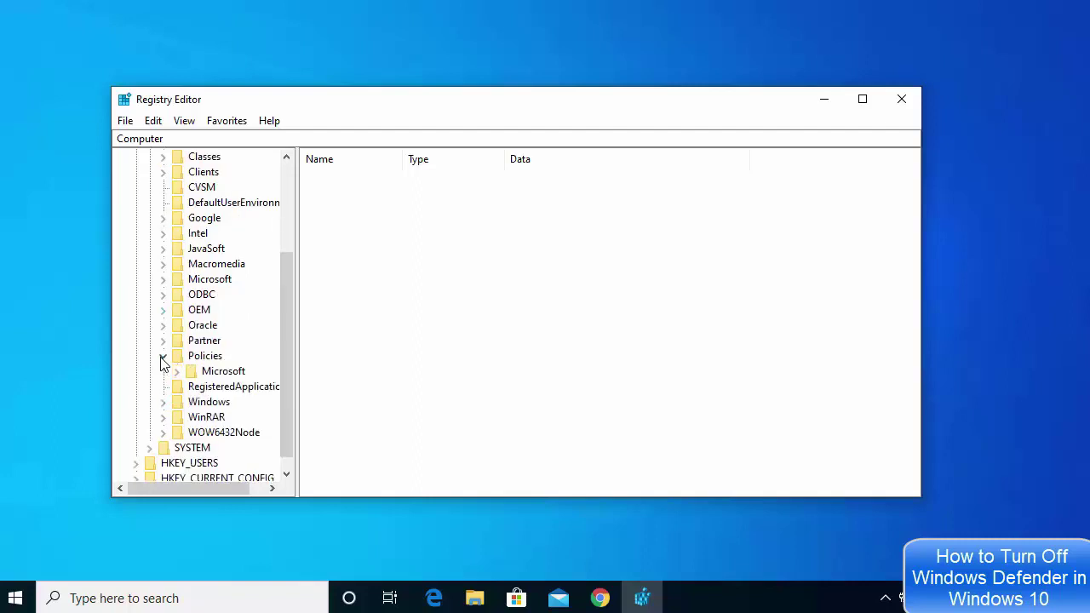
{"action": "left_click", "coordinate": [176, 372]}
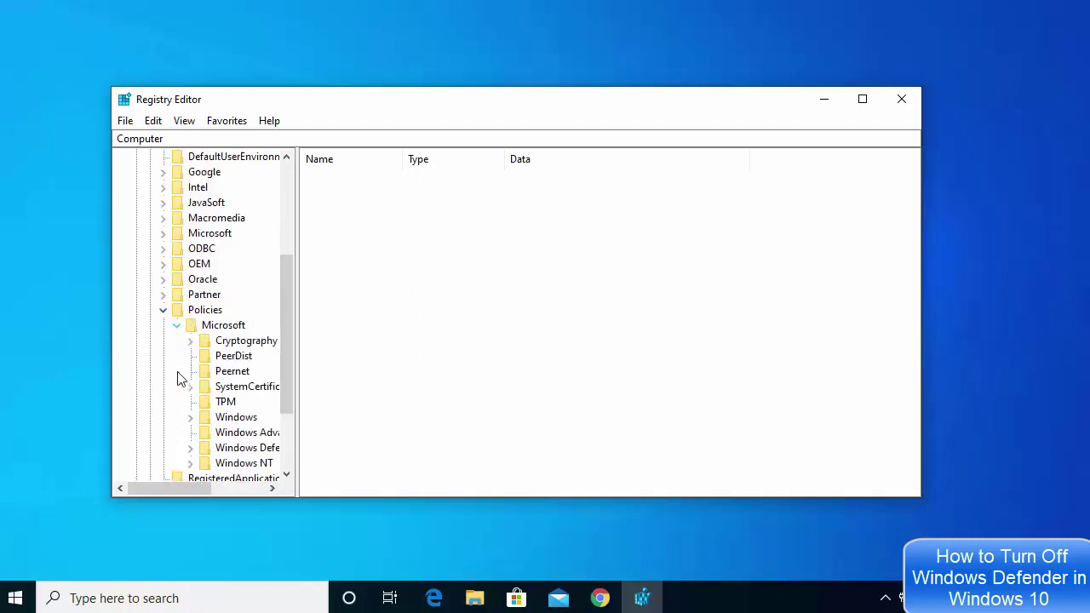
{"action": "scroll", "coordinate": [174, 362], "scroll_direction": "down", "scroll_amount": 1}
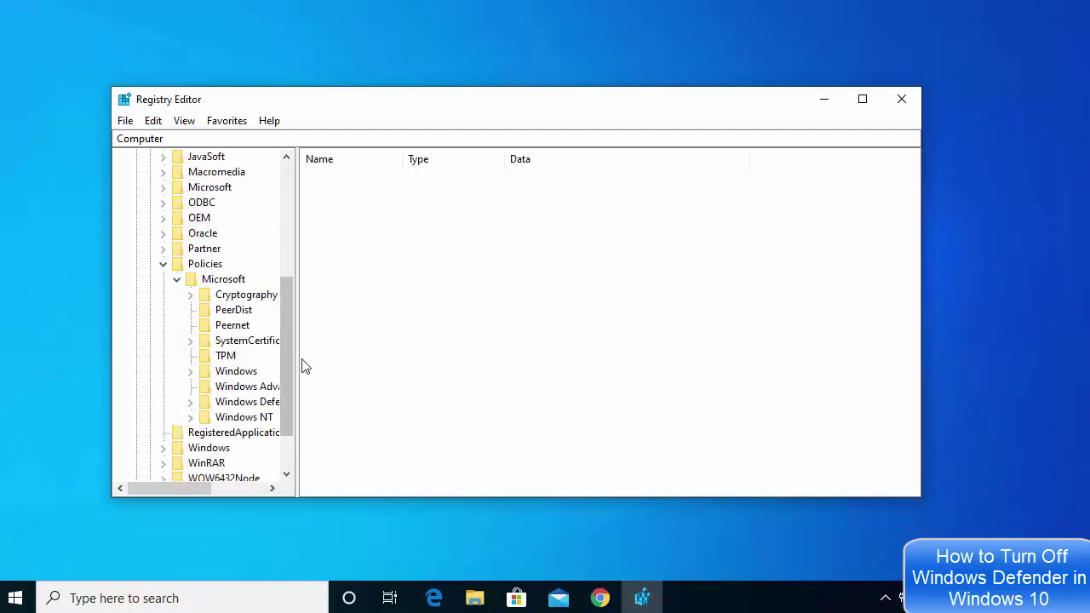
{"action": "left_click_drag", "start_coordinate": [297, 366], "coordinate": [410, 368]}
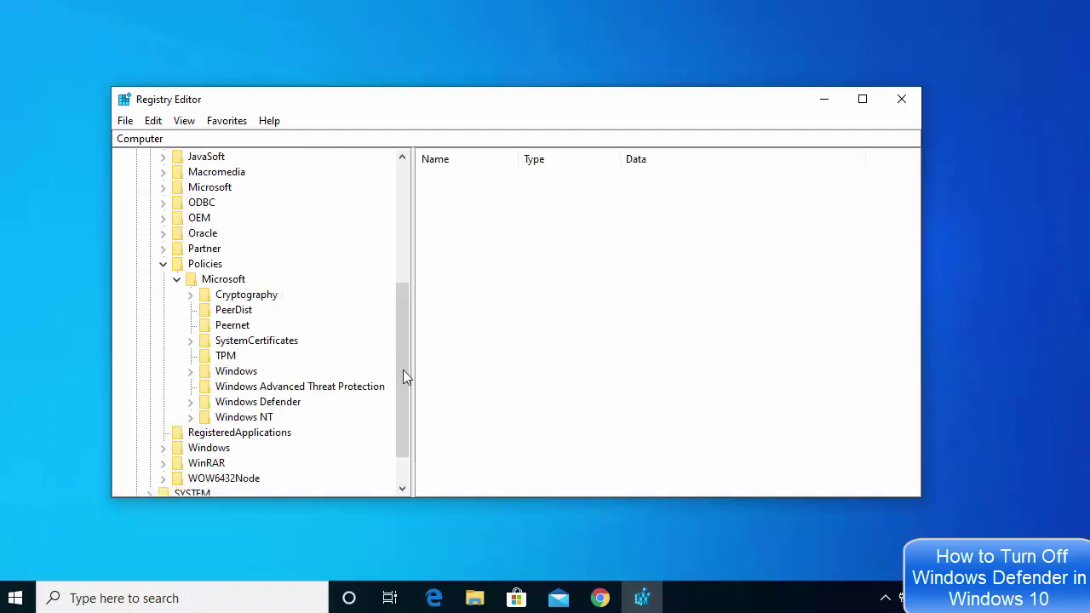
{"action": "left_click", "coordinate": [245, 405]}
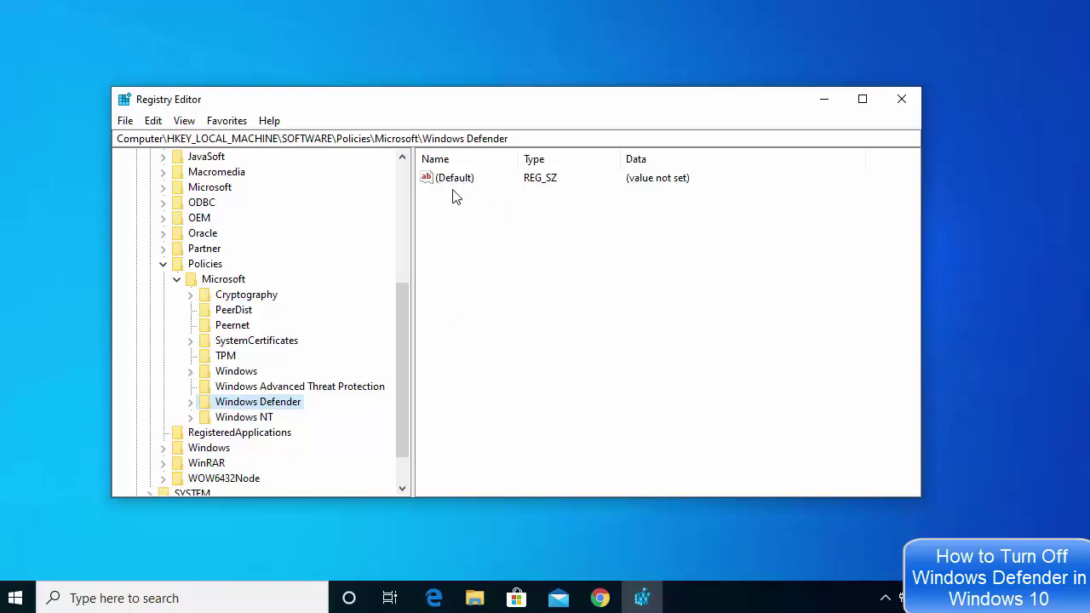
{"action": "left_click", "coordinate": [474, 350]}
{"action": "double_click", "coordinate": [263, 403]}
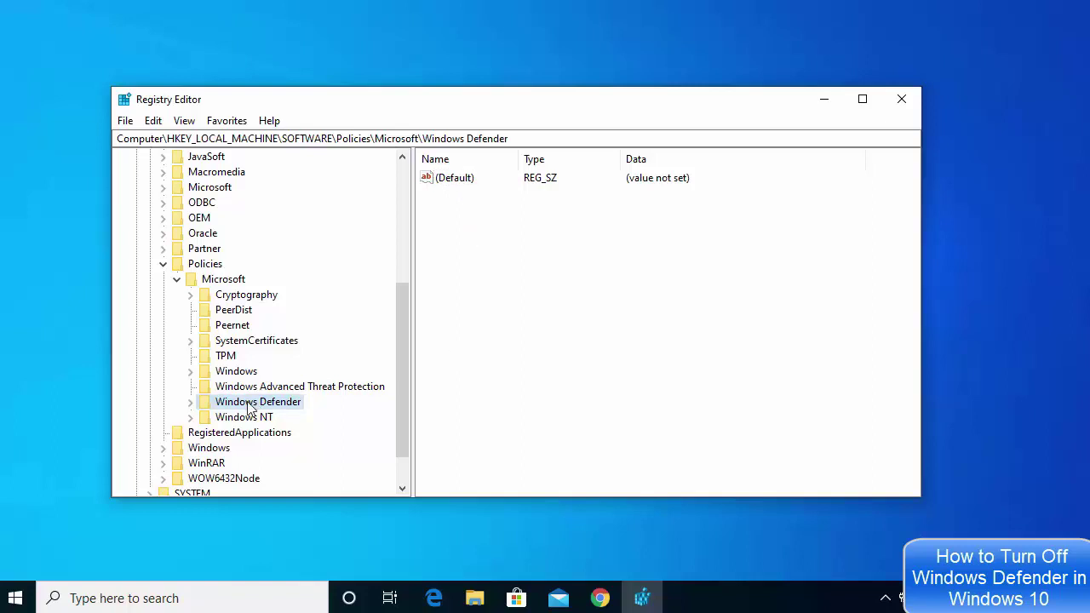
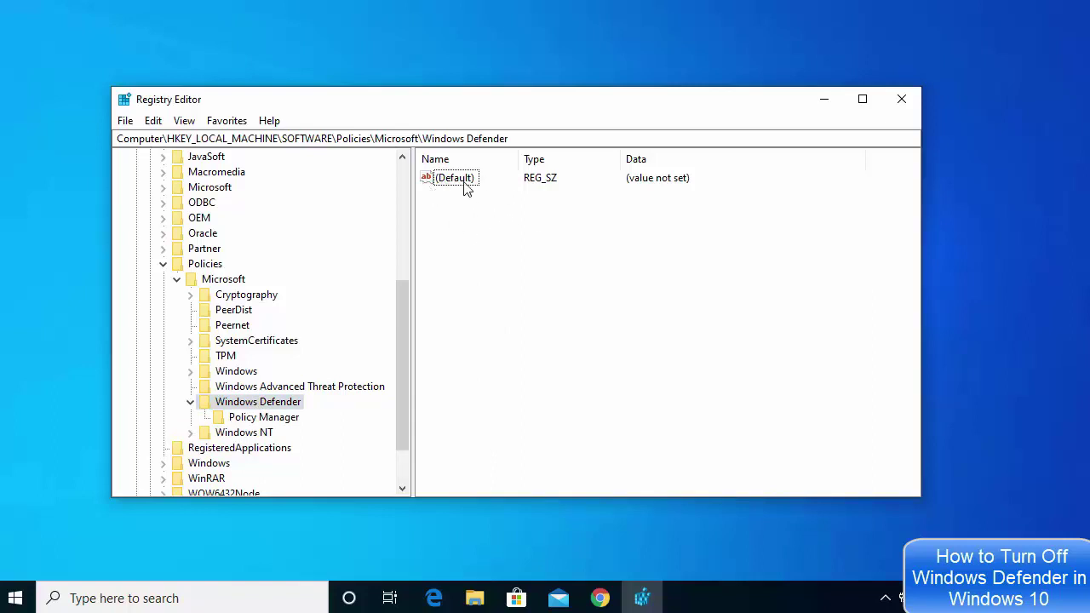
Create a DWORD (32-bit) value named DisableAntiSpyware in the Windows Defender key.
{"action": "right_click", "coordinate": [502, 237]}
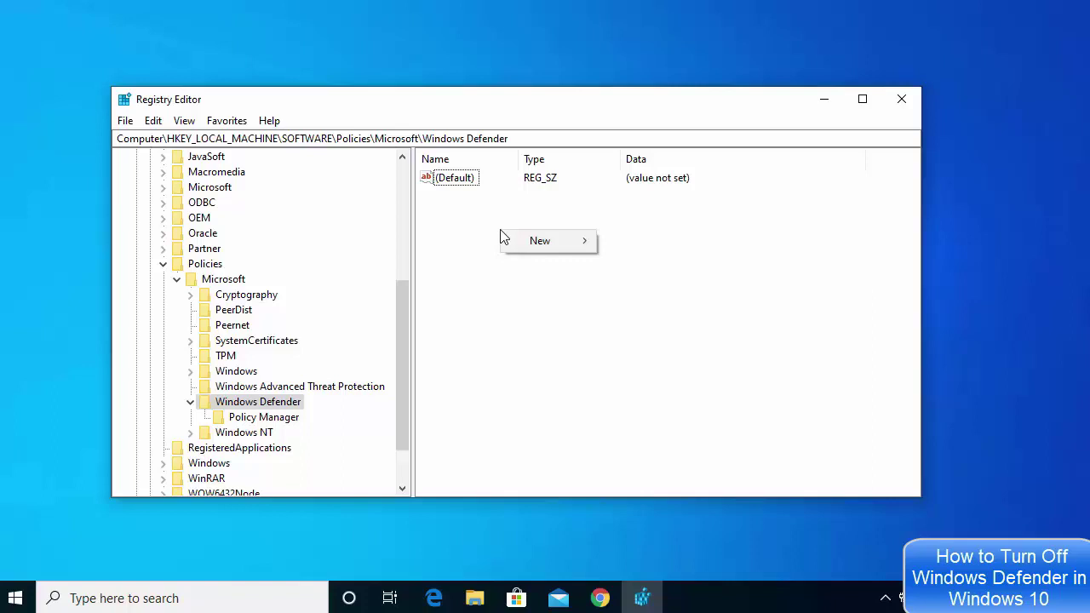
{"action": "mouse_move", "coordinate": [528, 244]}
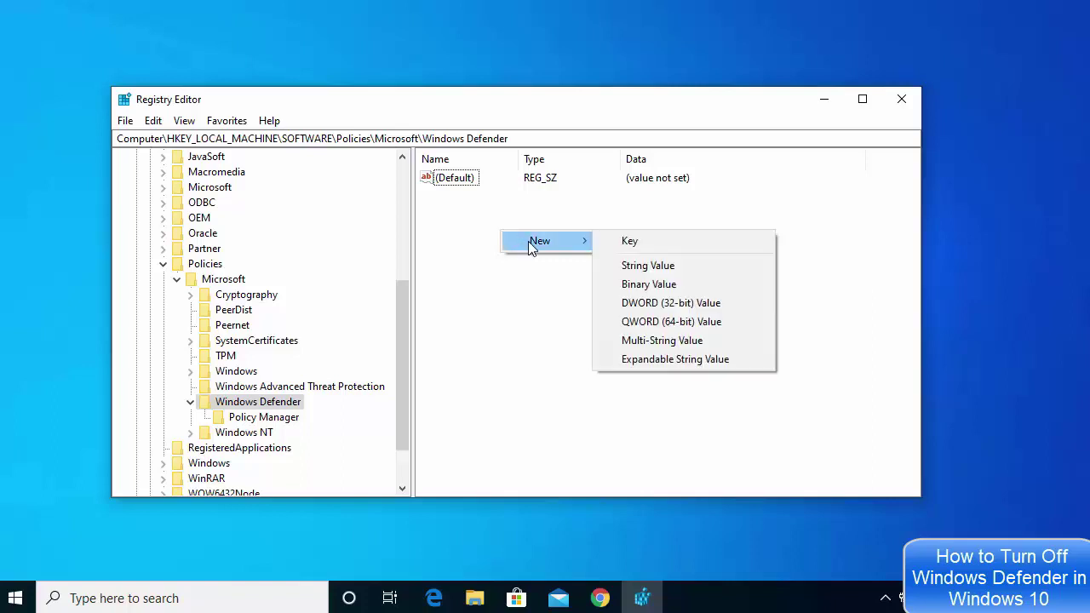
{"action": "left_click", "coordinate": [635, 304]}
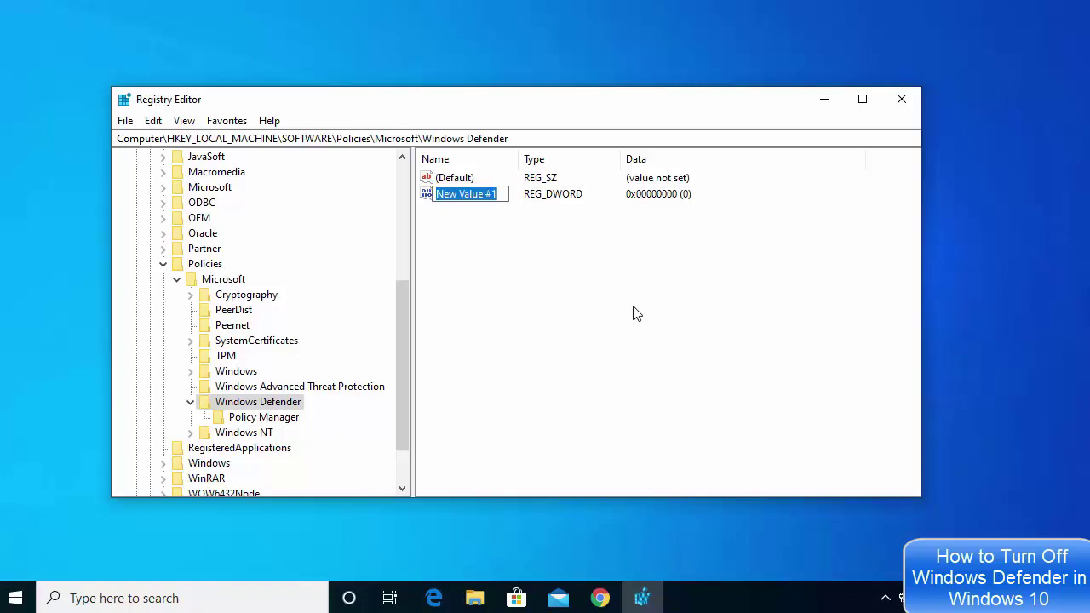
{"action": "type", "text": "DisableAntiSpyware"}
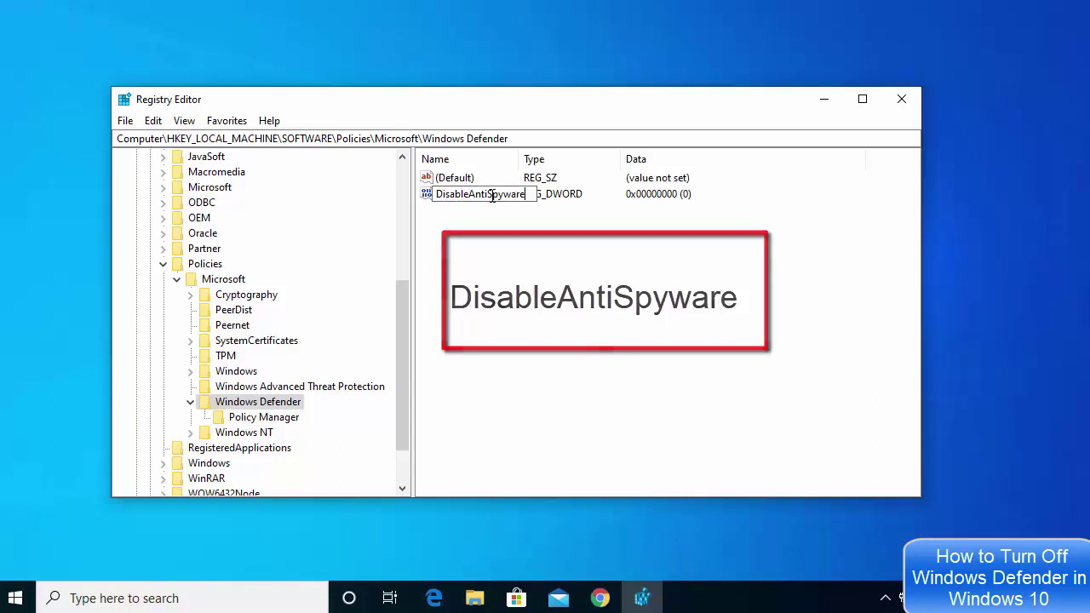
{"action": "key", "text": "Return"}
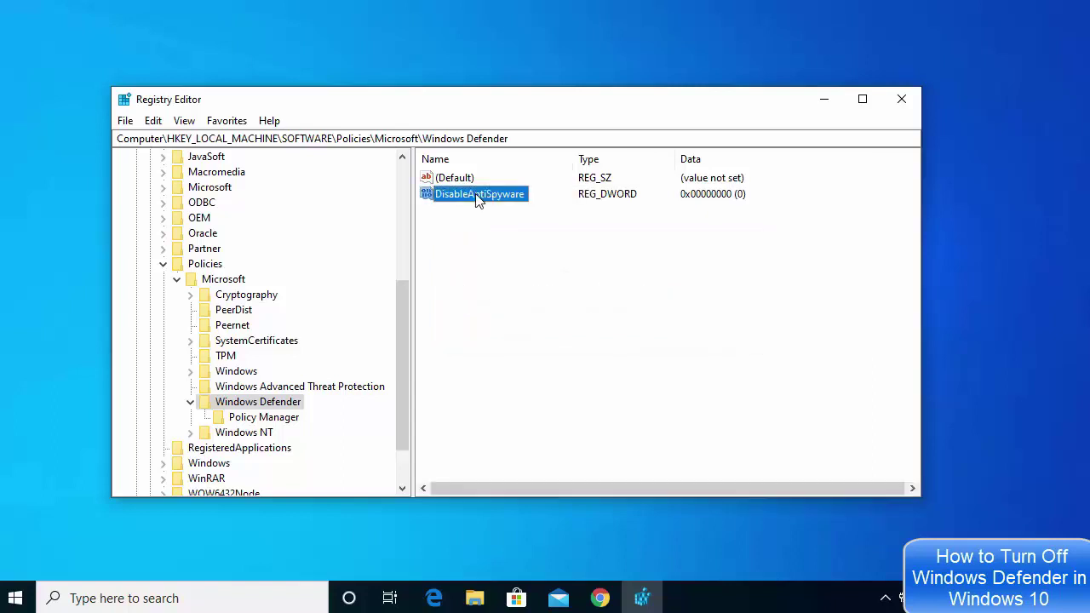
Set the value data of DisableAntiSpyware to 1 with Hexadecimal base, and restart the computer.
{"action": "double_click", "coordinate": [477, 195]}
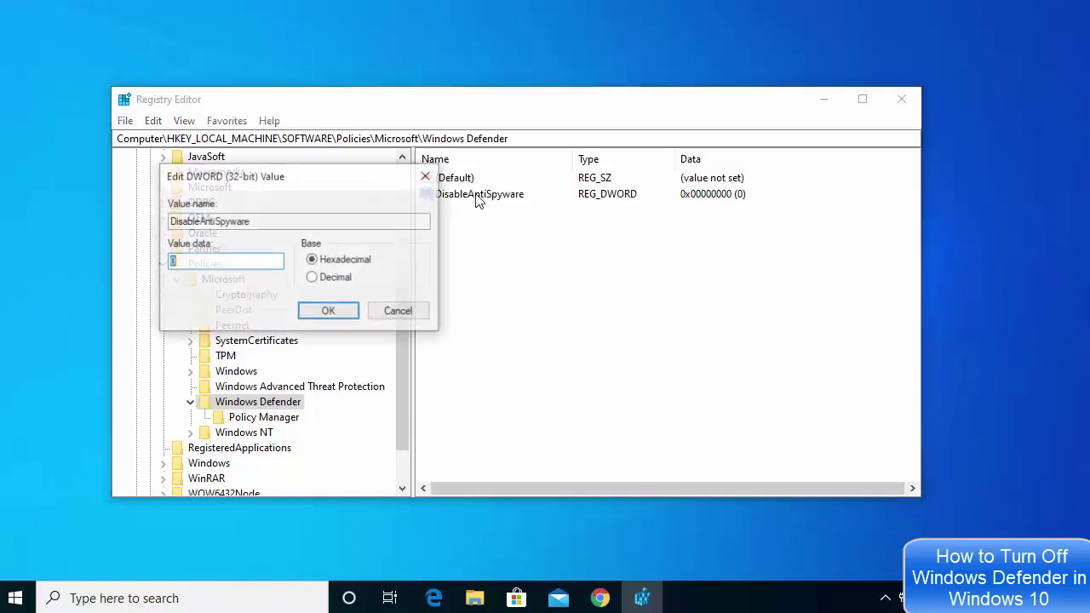
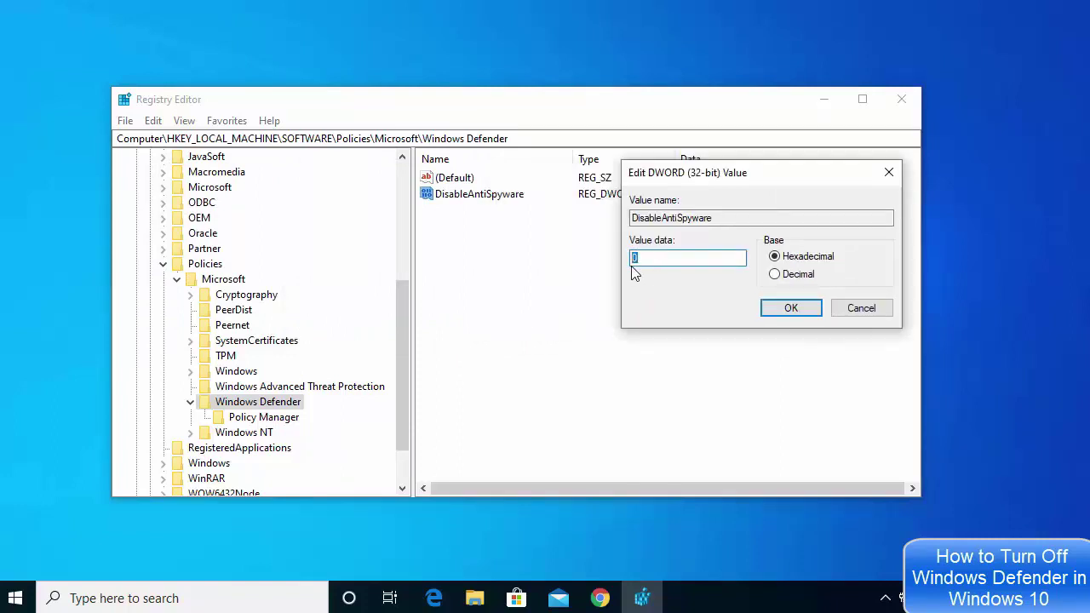
{"action": "type", "text": "1"}
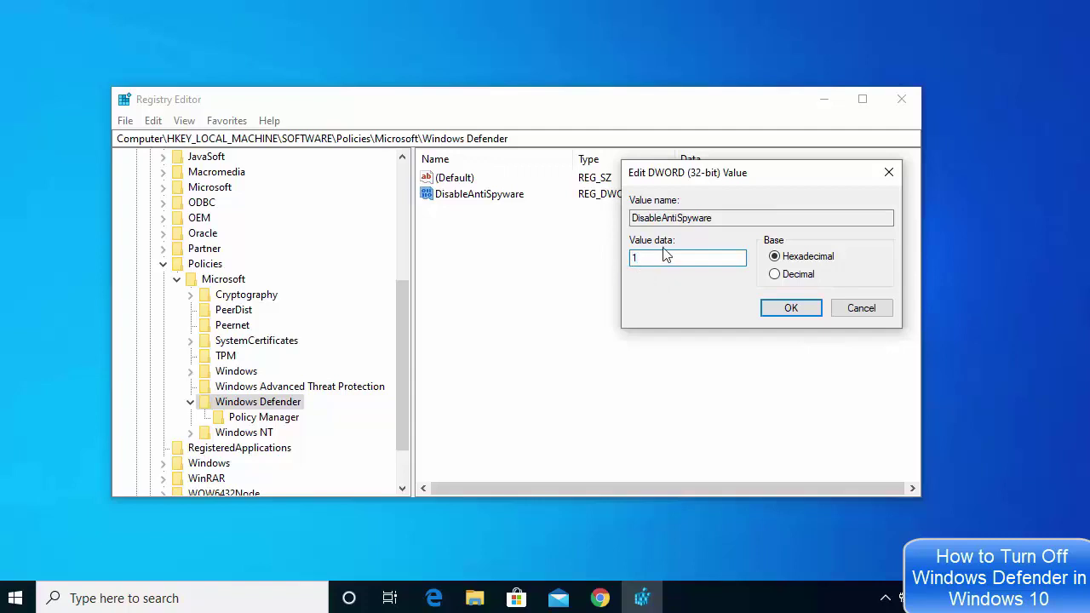
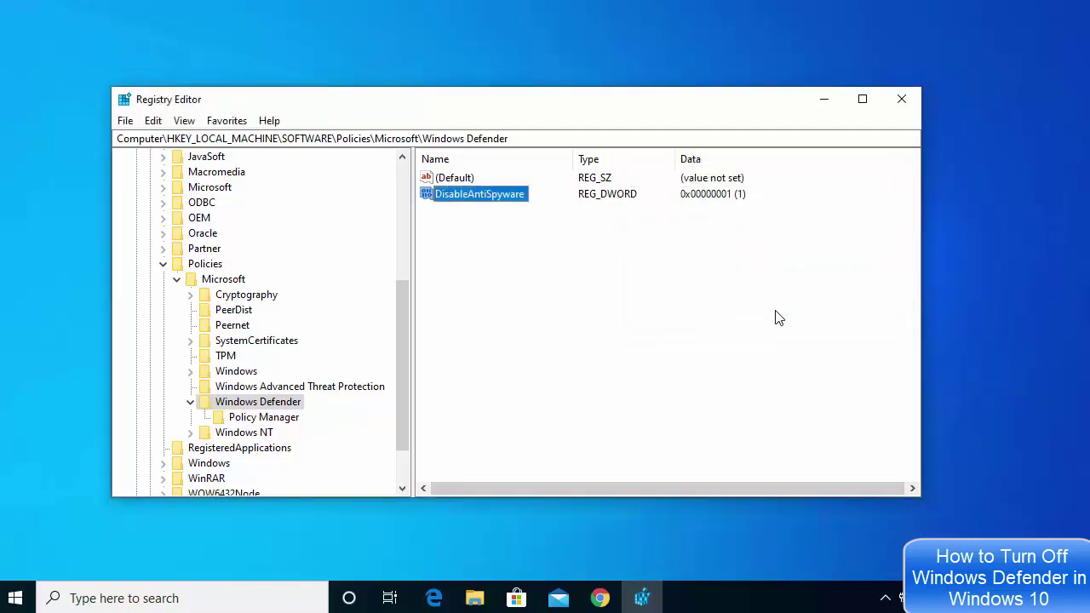
{"action": "double_click", "coordinate": [481, 209]}
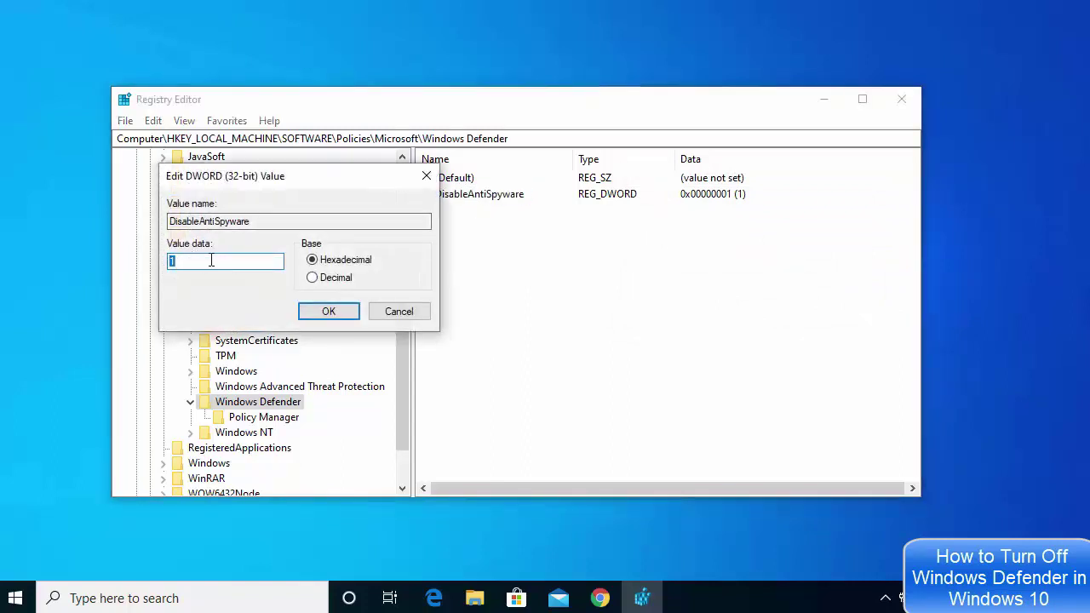
{"action": "left_click", "coordinate": [318, 314]}
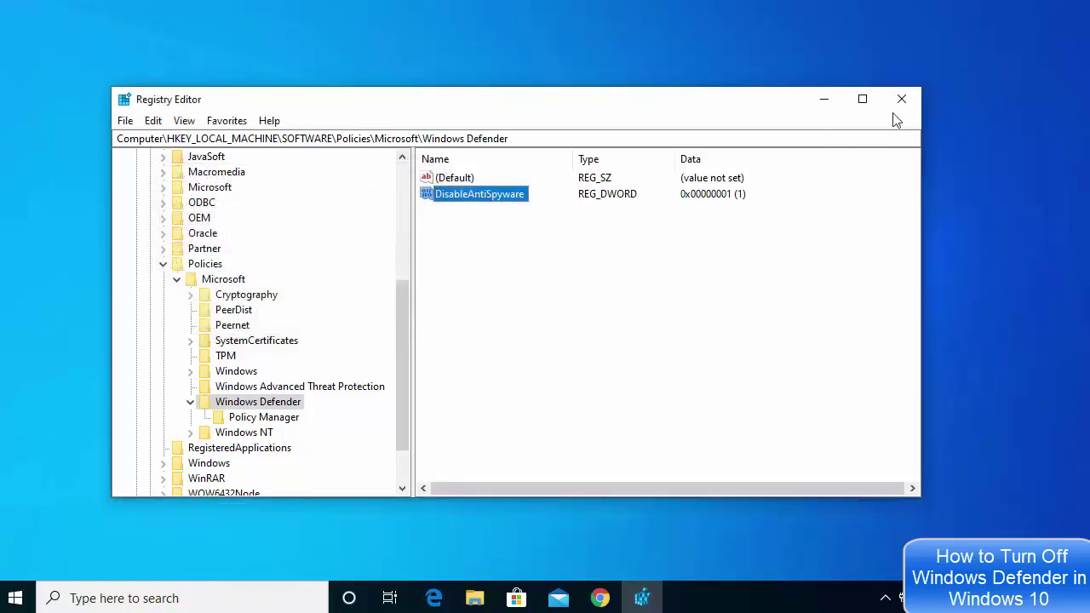
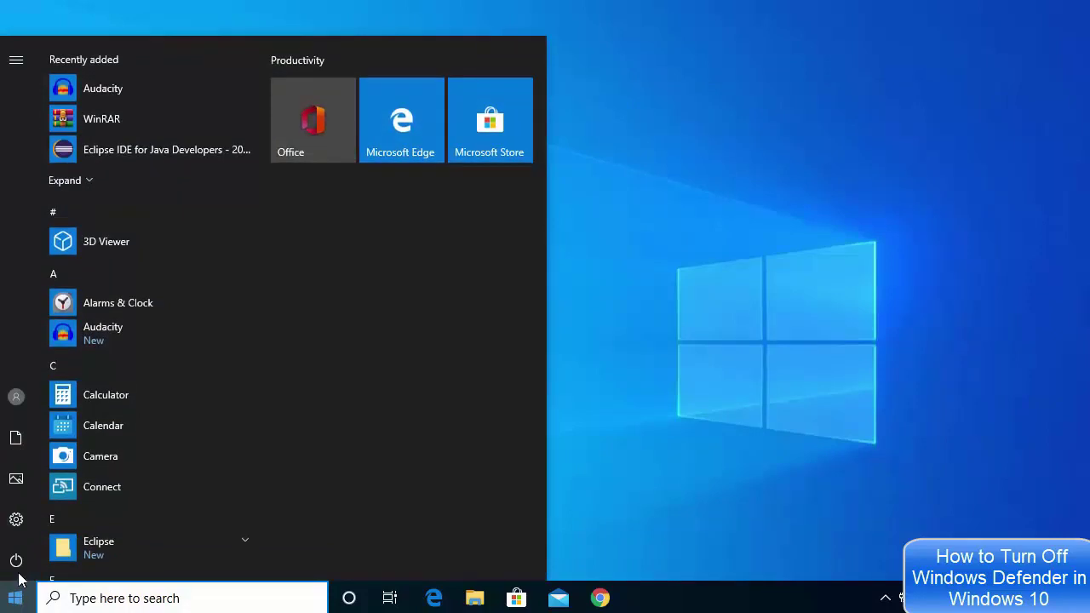
{"action": "left_click", "coordinate": [18, 565]}
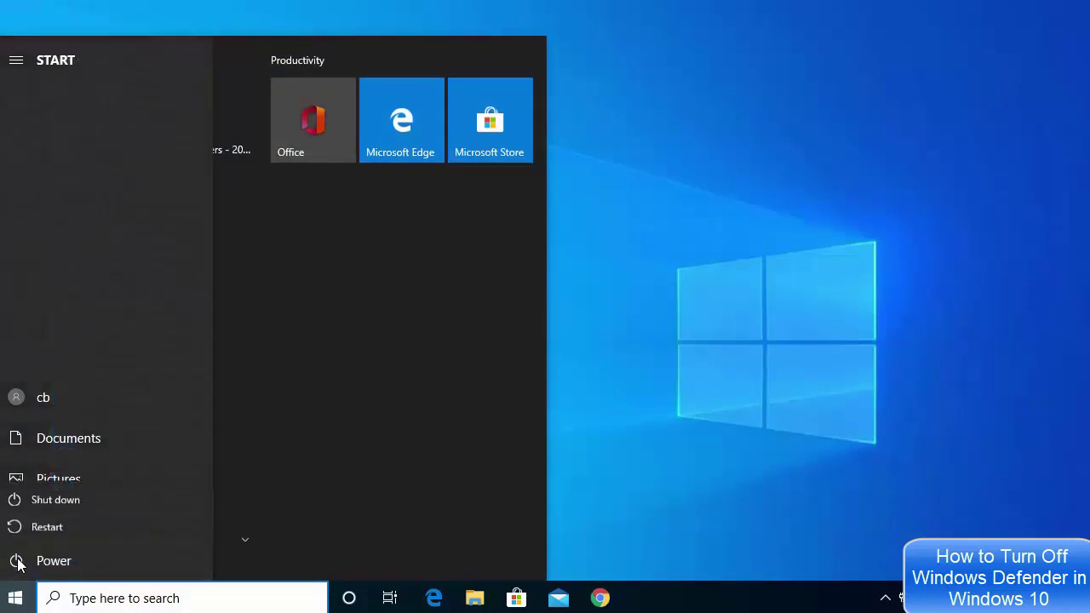
{"action": "left_click", "coordinate": [41, 522]}
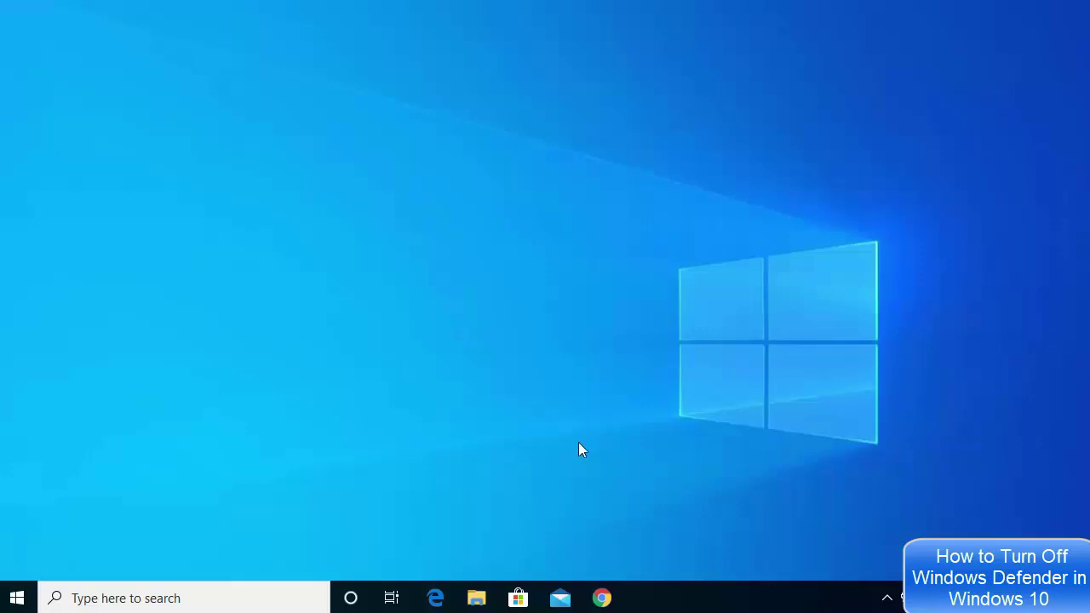
Open the Virus & threat protection settings of Windows Security through the Update & Security settings.
{"action": "left_click", "coordinate": [19, 599]}
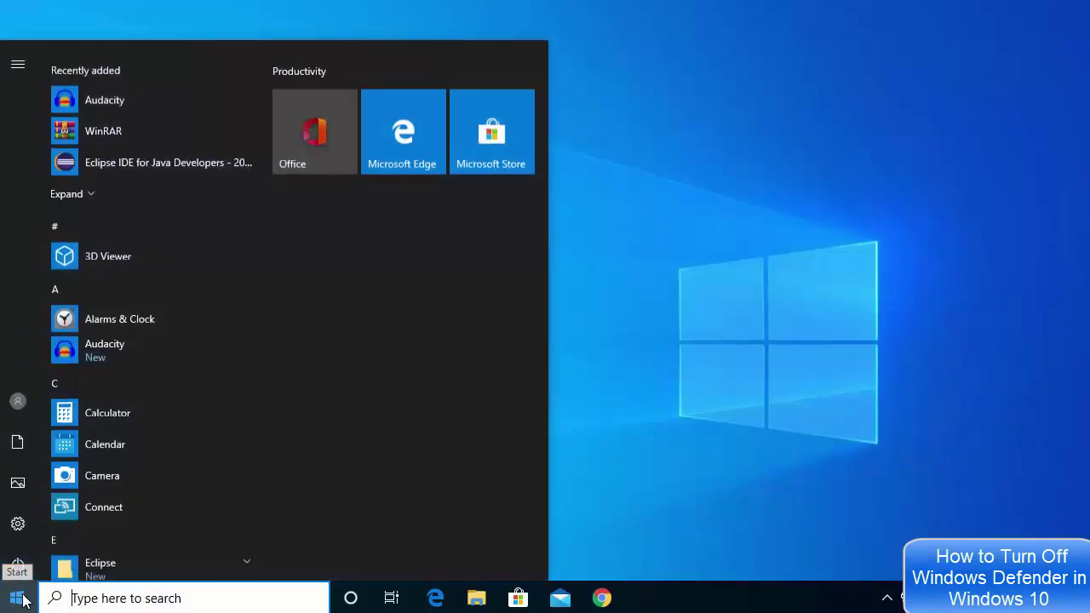
{"action": "mouse_move", "coordinate": [18, 528]}
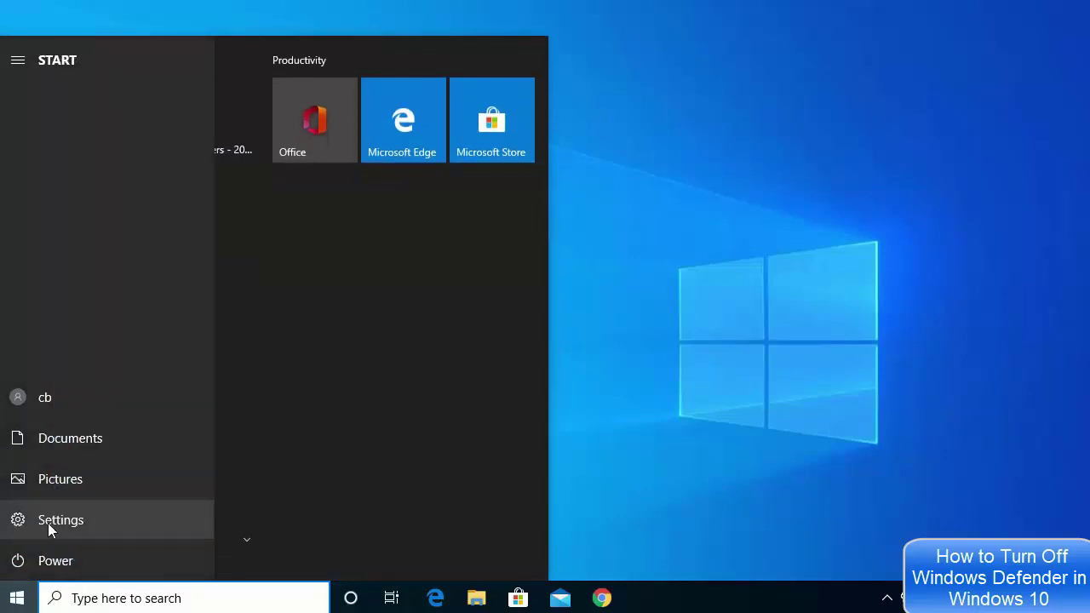
{"action": "left_click", "coordinate": [47, 523]}
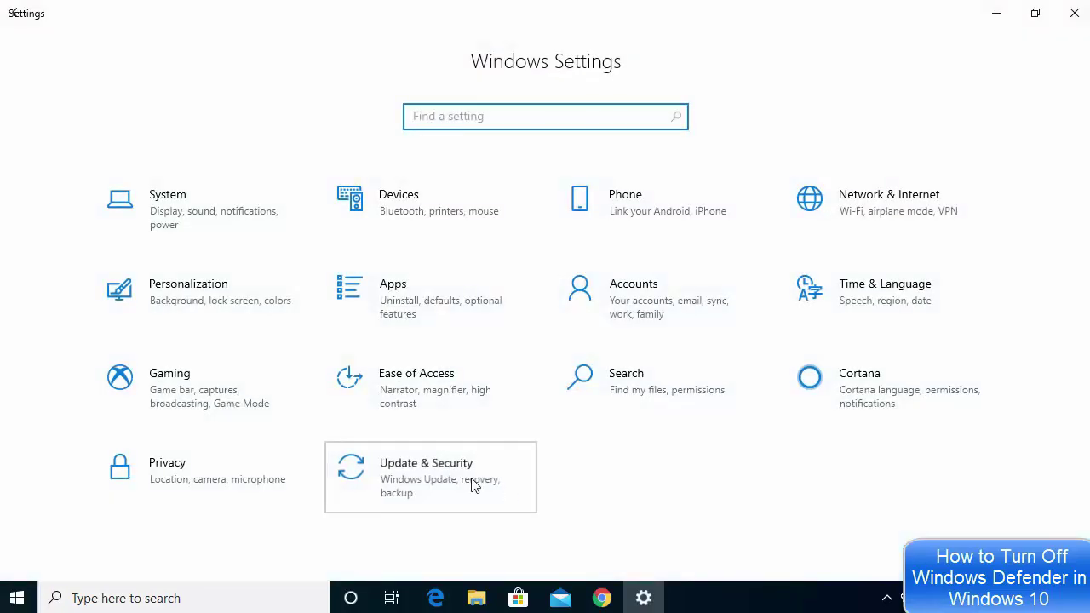
{"action": "left_click", "coordinate": [475, 486]}
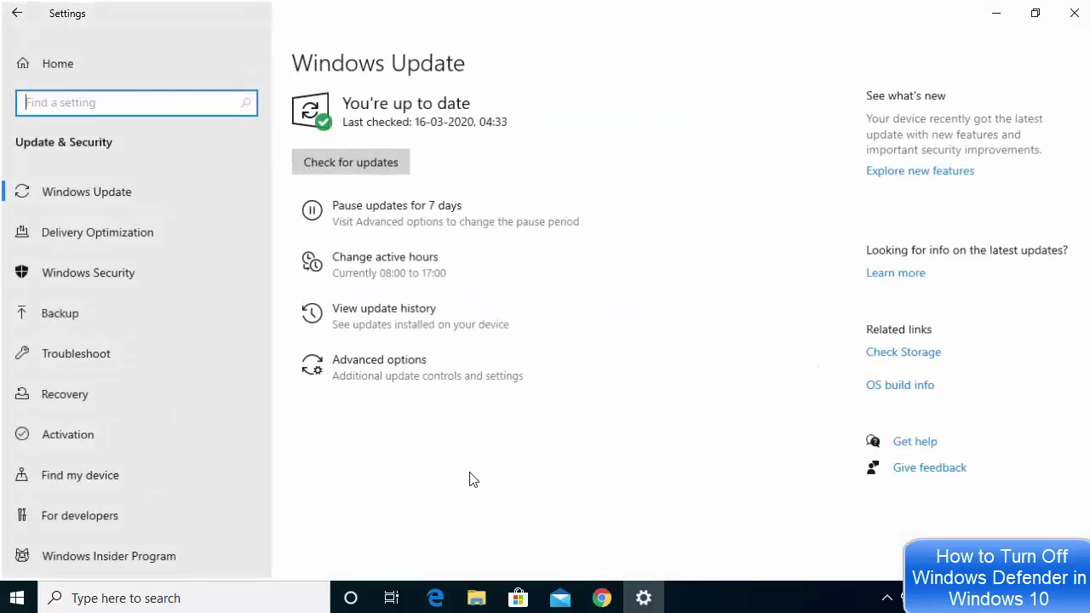
{"action": "left_click", "coordinate": [138, 281]}
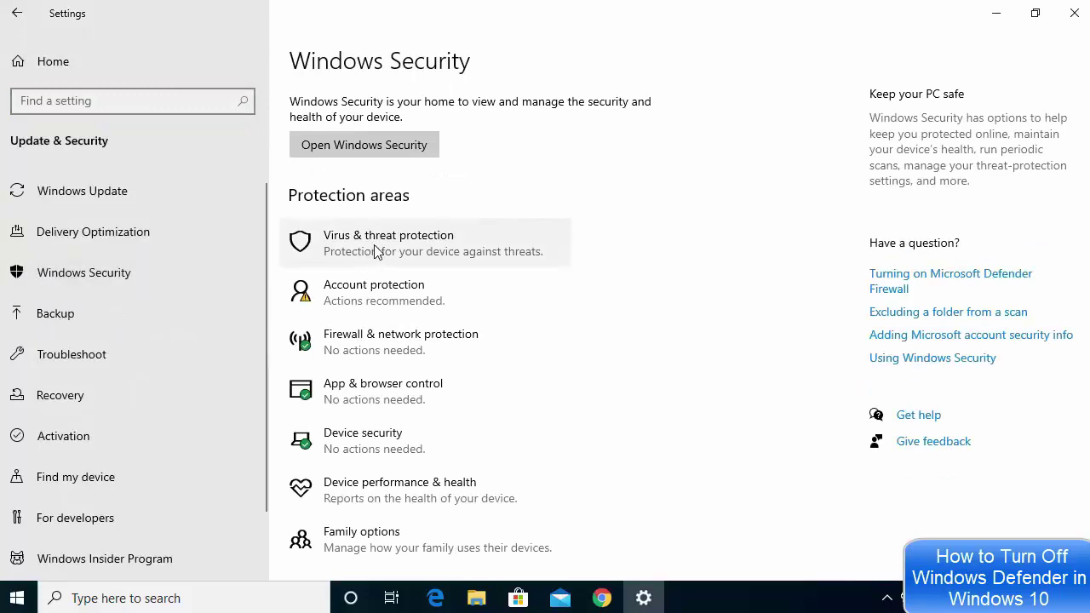
{"action": "left_click", "coordinate": [375, 247]}
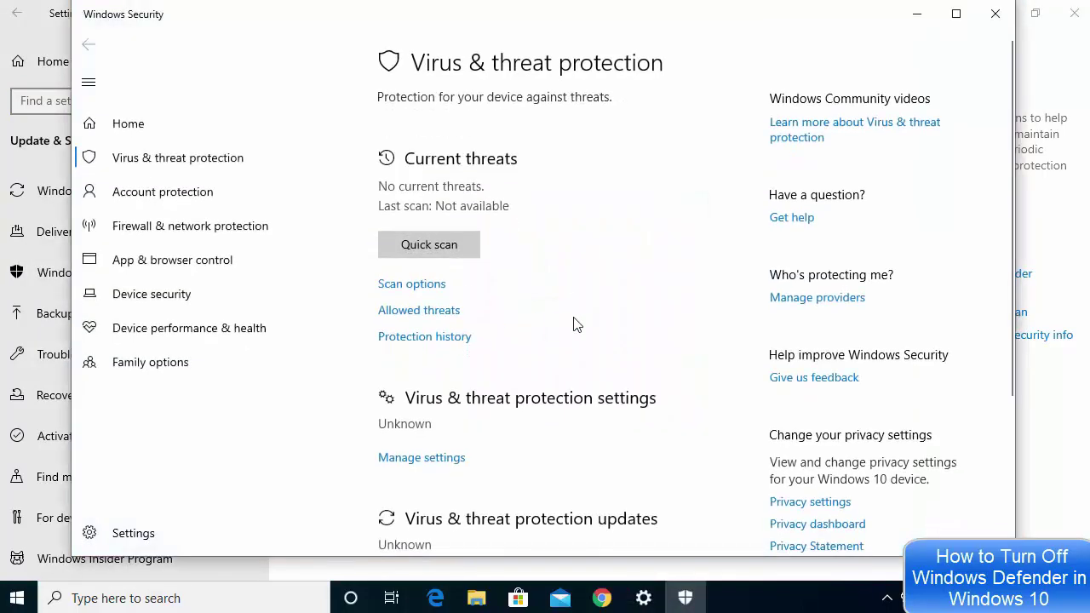
{"action": "scroll", "coordinate": [574, 322], "scroll_direction": "down", "scroll_amount": 1}
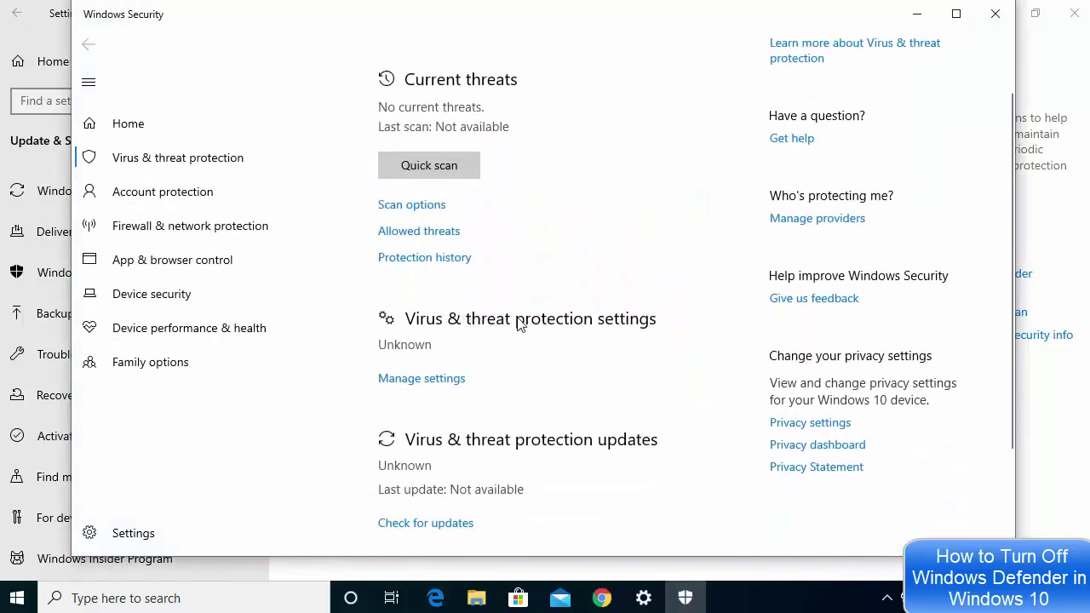
{"action": "left_click", "coordinate": [421, 380]}
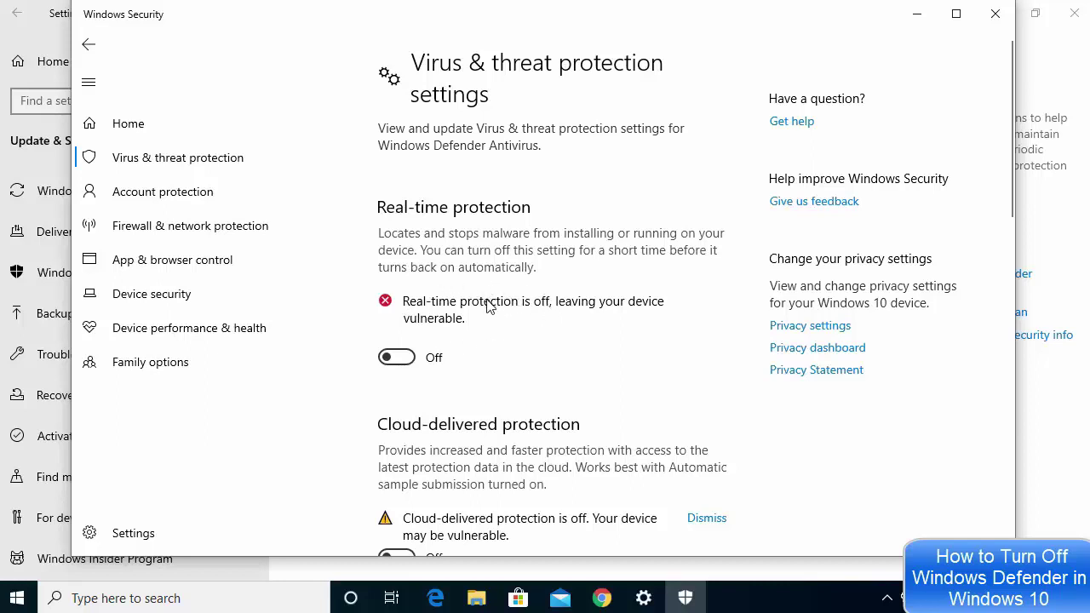
Try to turn on Real-time protection, allowing Windows Security to make changes, and close the Windows Security and Settings windows.
{"action": "left_click", "coordinate": [397, 357]}
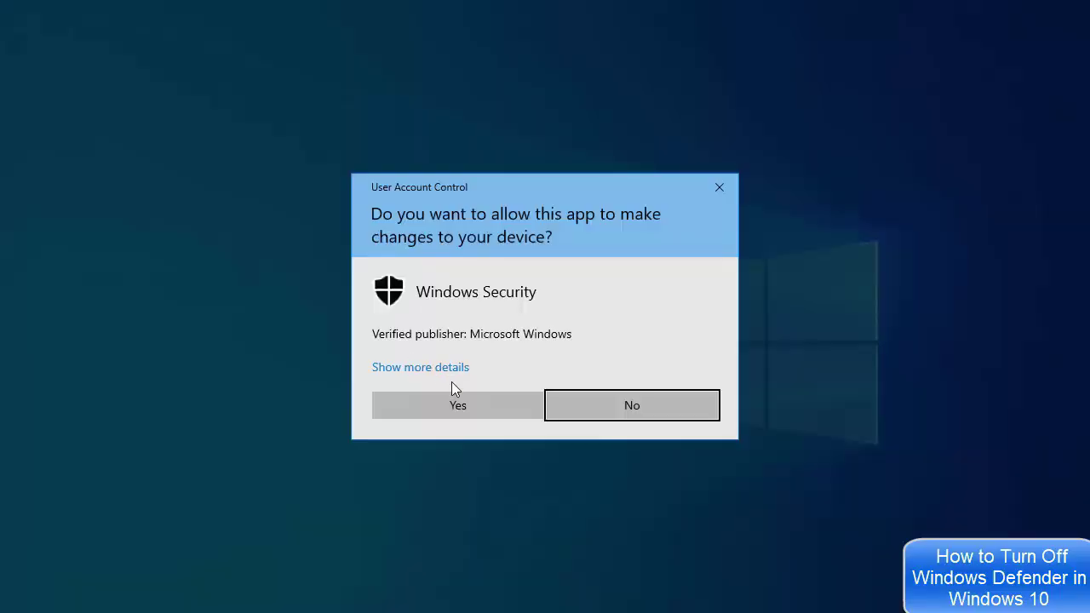
{"action": "left_click", "coordinate": [463, 408]}
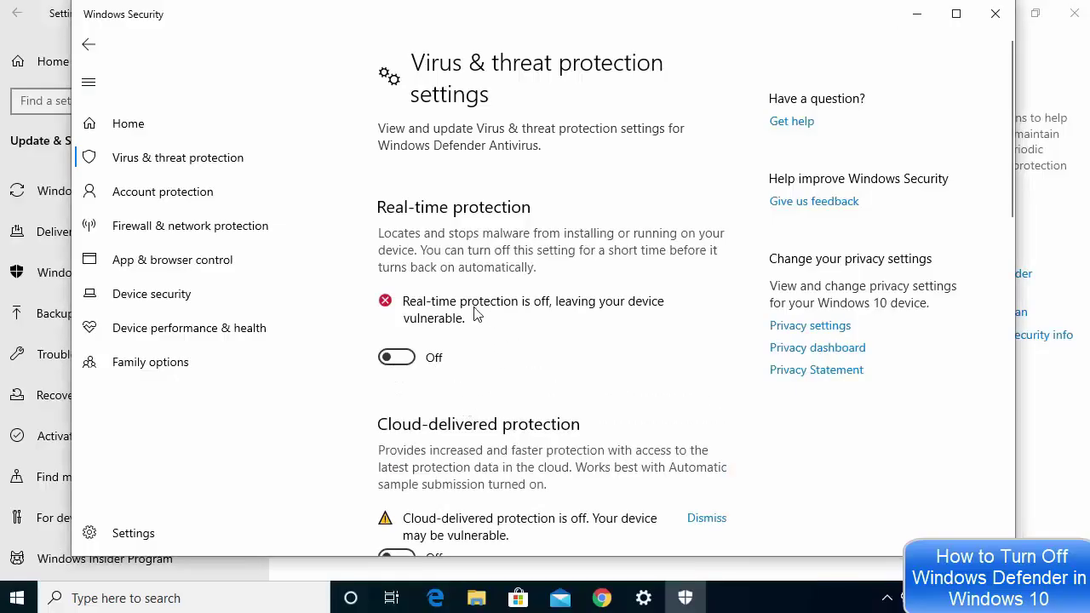
{"action": "left_click", "coordinate": [410, 361]}
{"action": "left_click", "coordinate": [994, 14]}
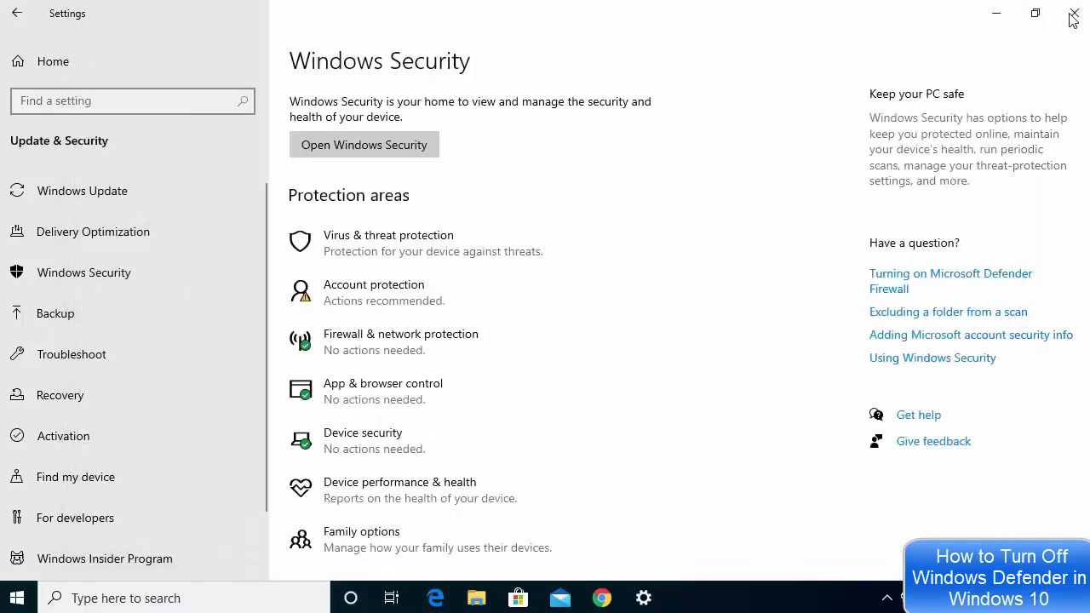
{"action": "left_click", "coordinate": [1073, 13]}
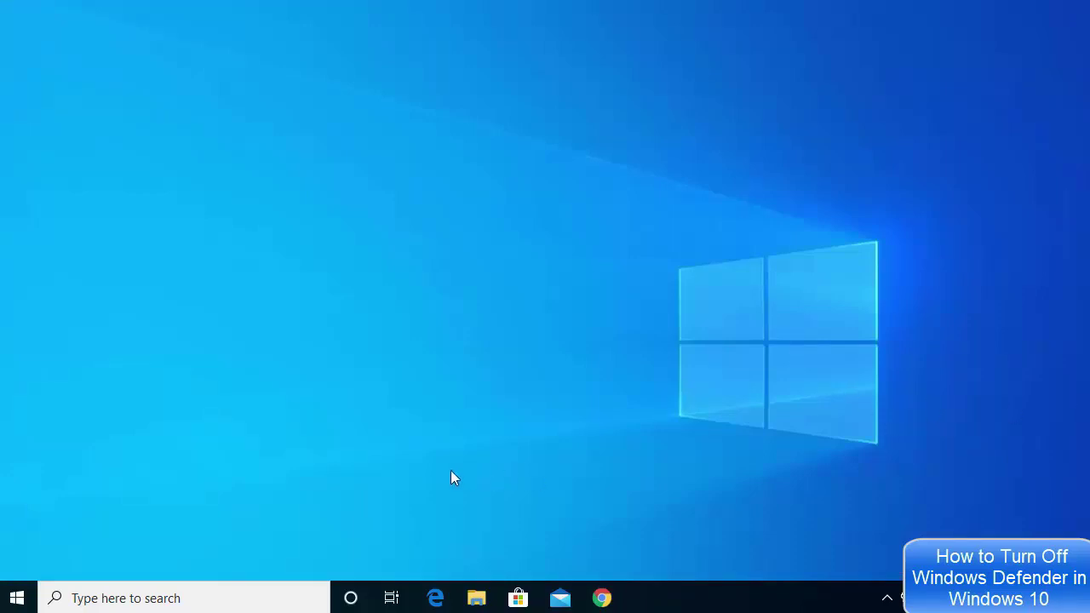
Search Windows for regedt and open Registry Editor, allowing it to make changes to the device.
{"action": "left_click", "coordinate": [195, 595]}
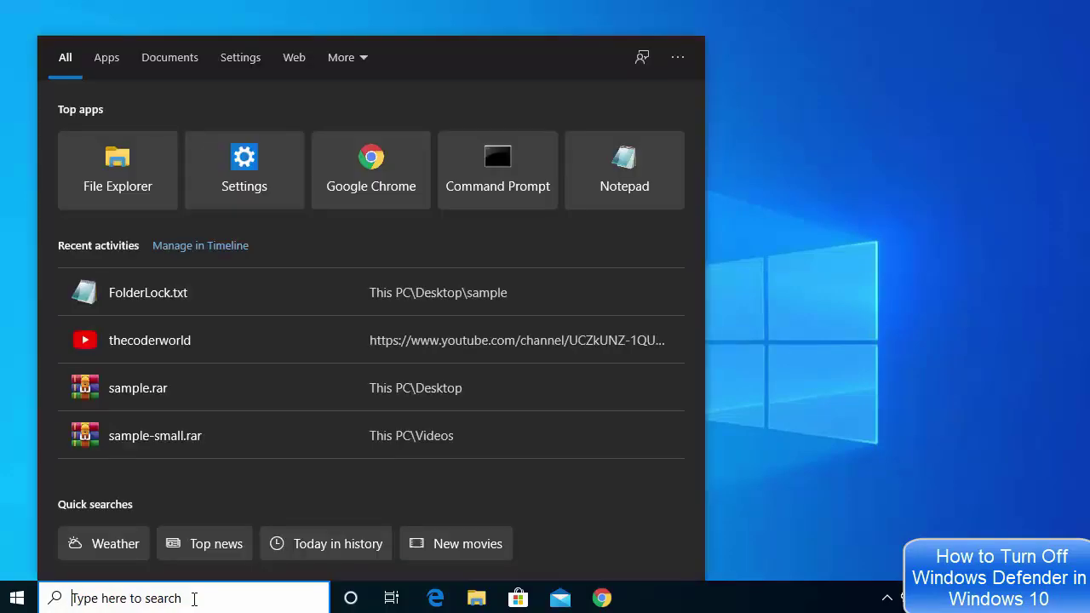
{"action": "left_click", "coordinate": [194, 598]}
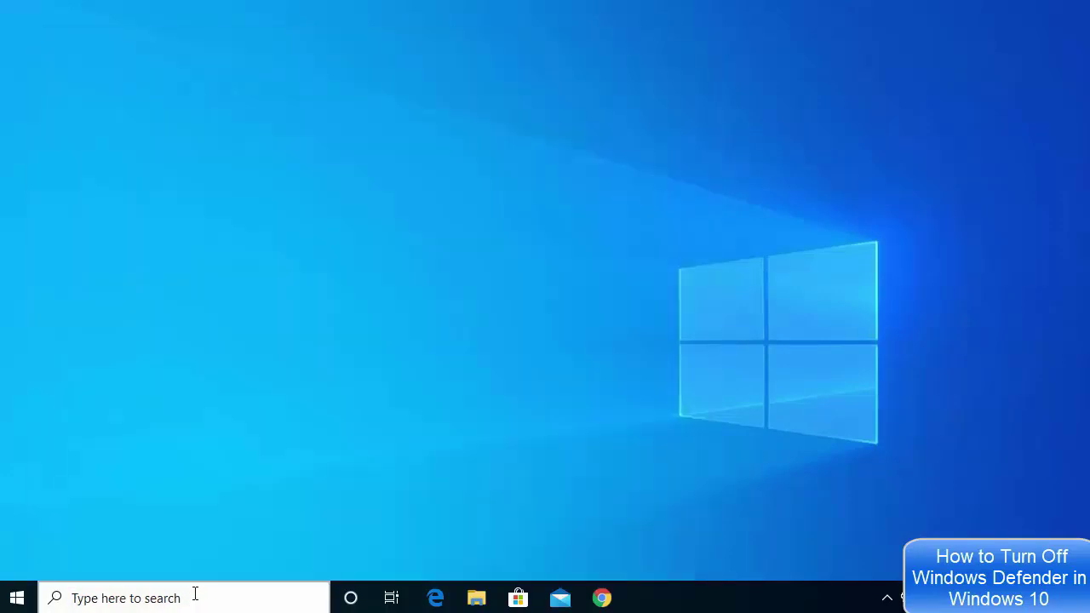
{"action": "left_click", "coordinate": [195, 598]}
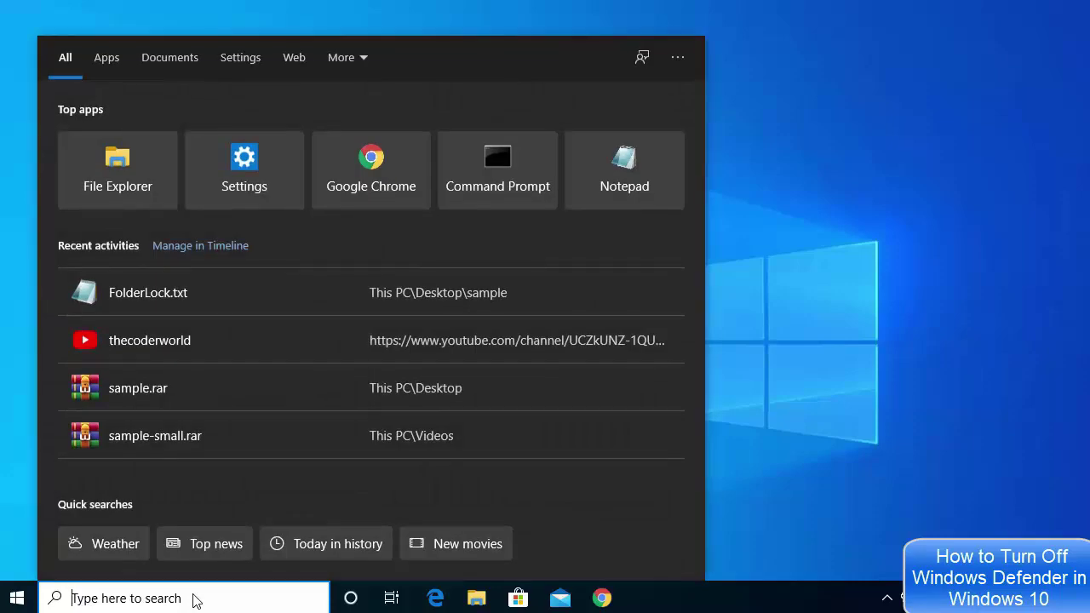
{"action": "type", "text": "reg"}
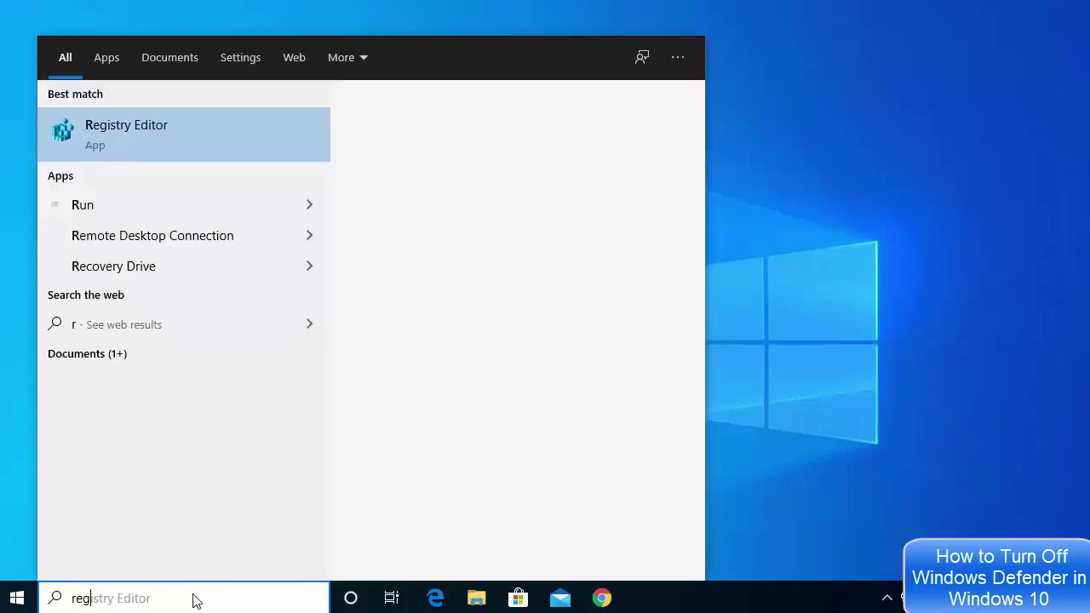
{"action": "type", "text": "edt"}
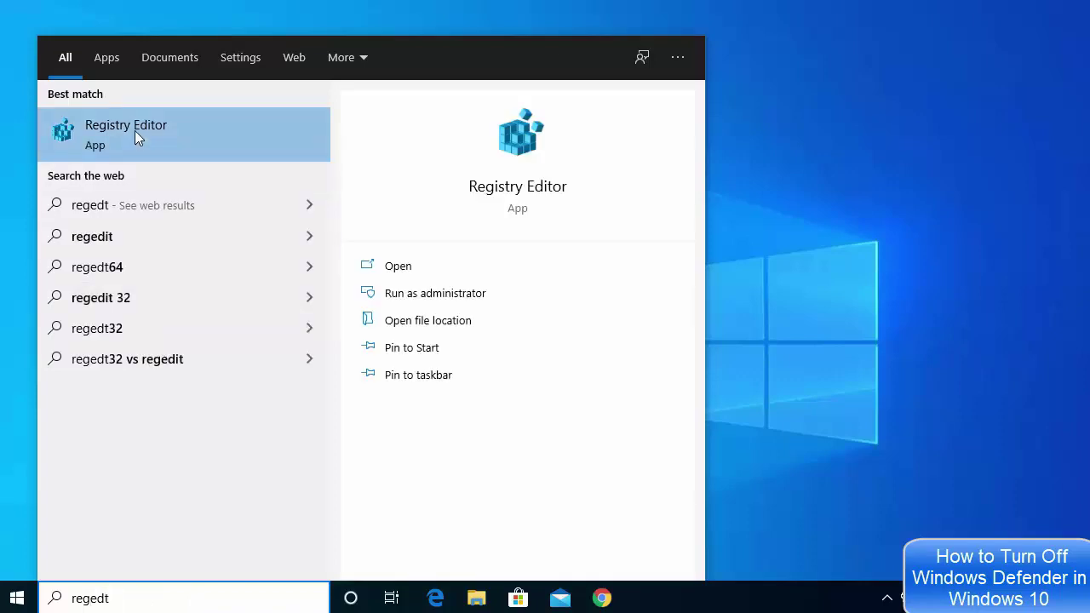
{"action": "left_click", "coordinate": [135, 131]}
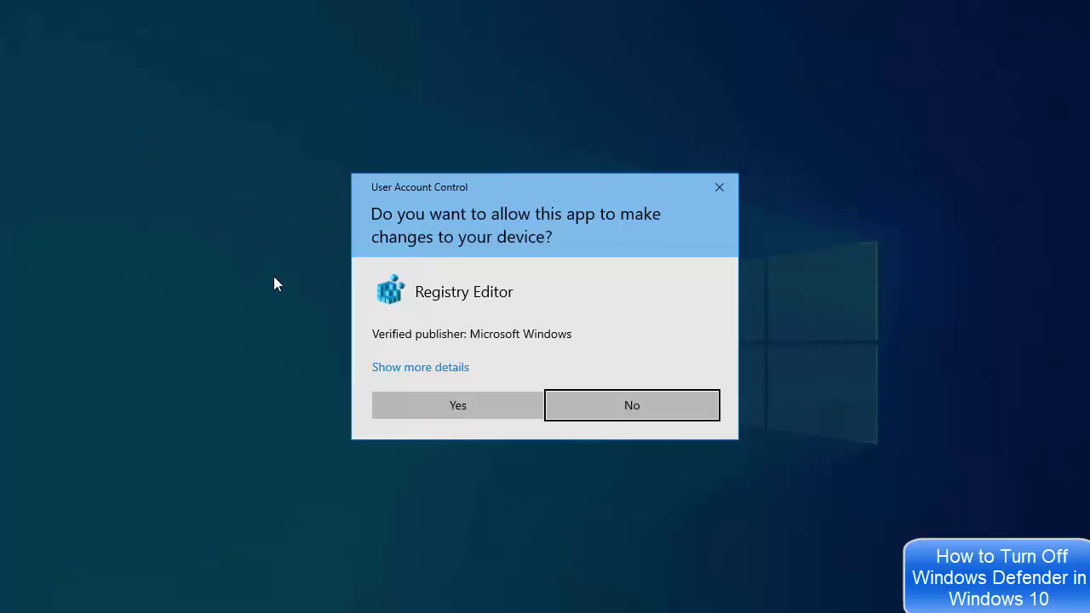
{"action": "left_click", "coordinate": [428, 404]}
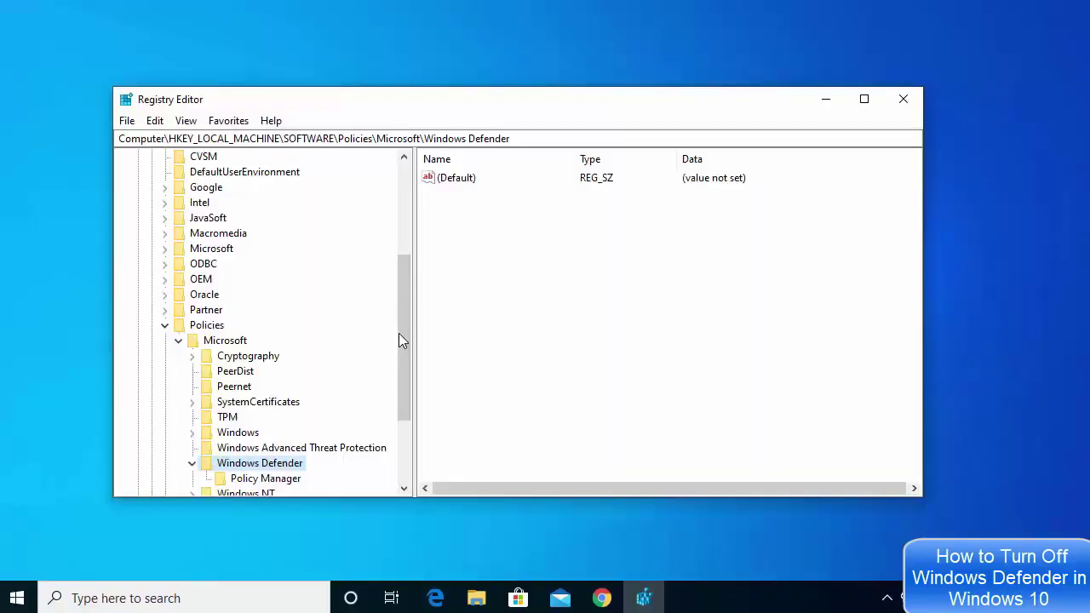
Create a new DWORD (32-bit) value named DisableAntiSpyware in the key HKEY_LOCAL_MACHINE\SOFTWARE\Policies\Microsoft\Windows Defender.
{"action": "left_click_drag", "start_coordinate": [402, 340], "coordinate": [397, 205]}
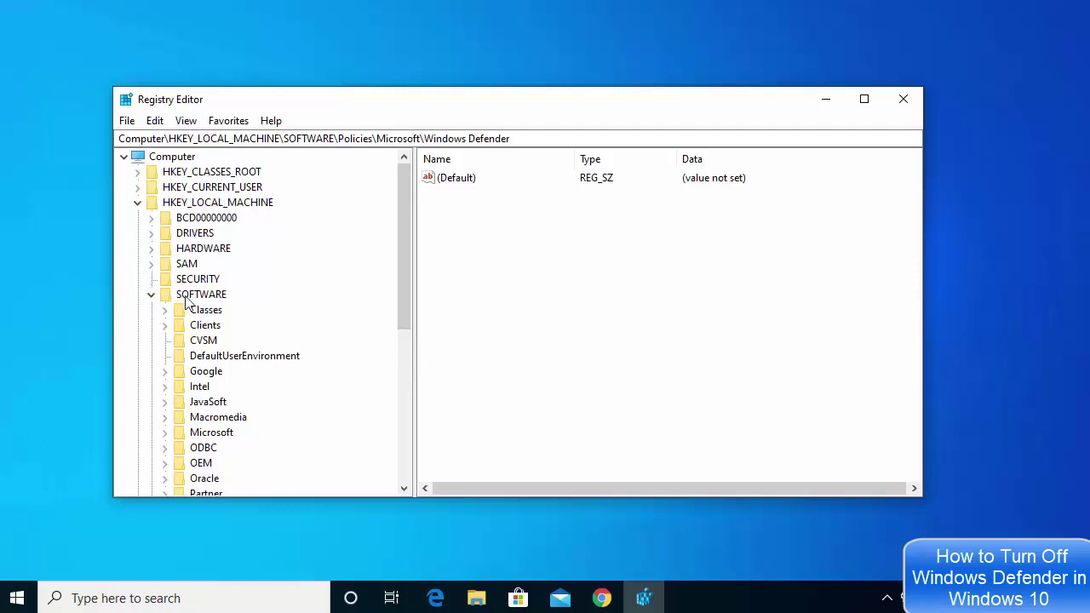
{"action": "left_click_drag", "start_coordinate": [401, 312], "coordinate": [397, 393]}
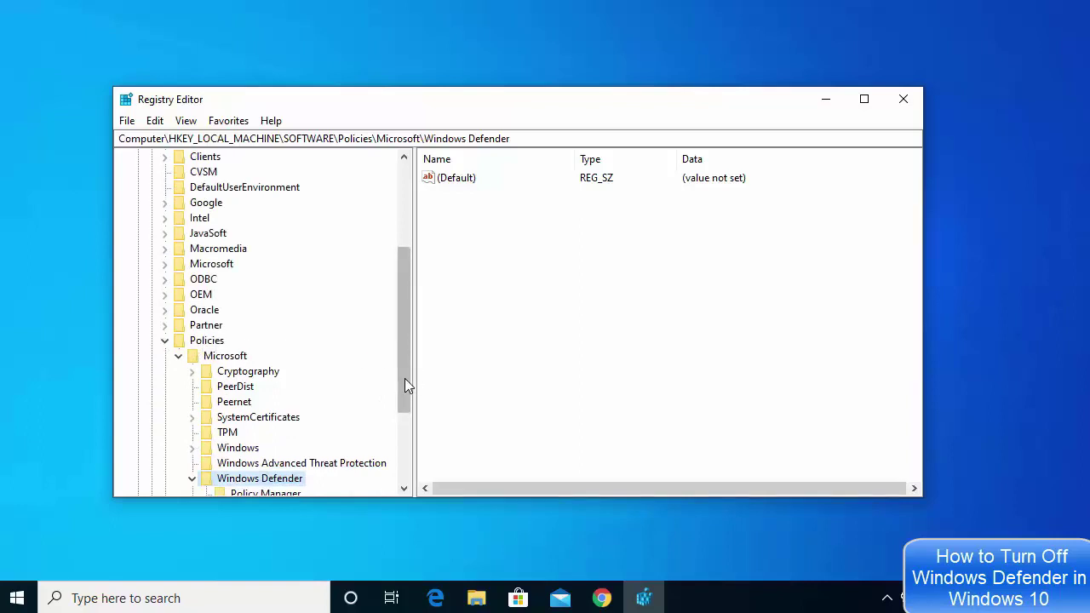
{"action": "left_click_drag", "start_coordinate": [405, 379], "coordinate": [401, 443]}
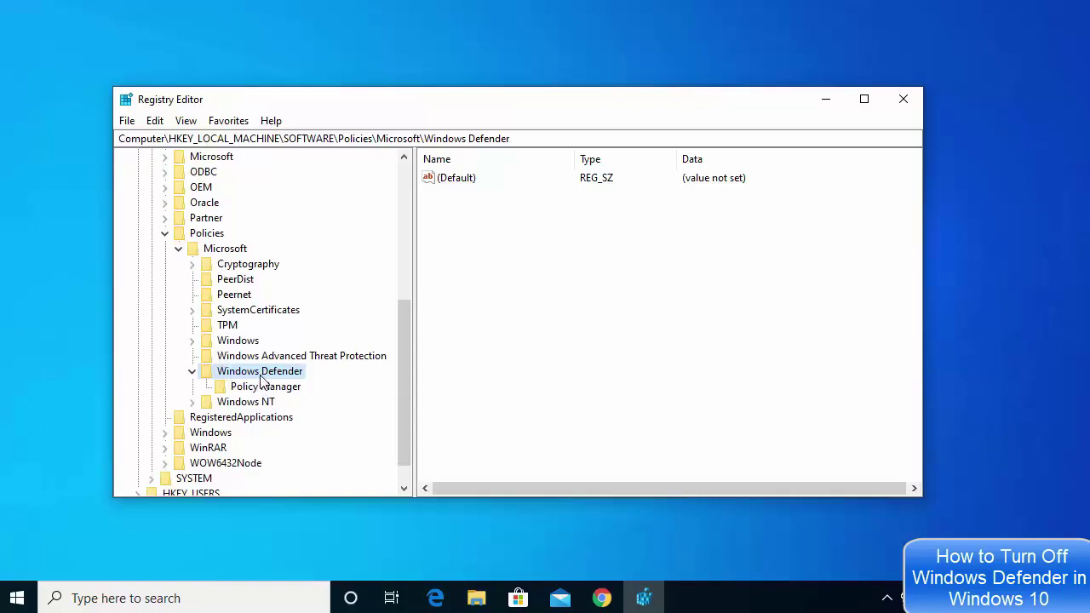
{"action": "key", "text": "Tab"}
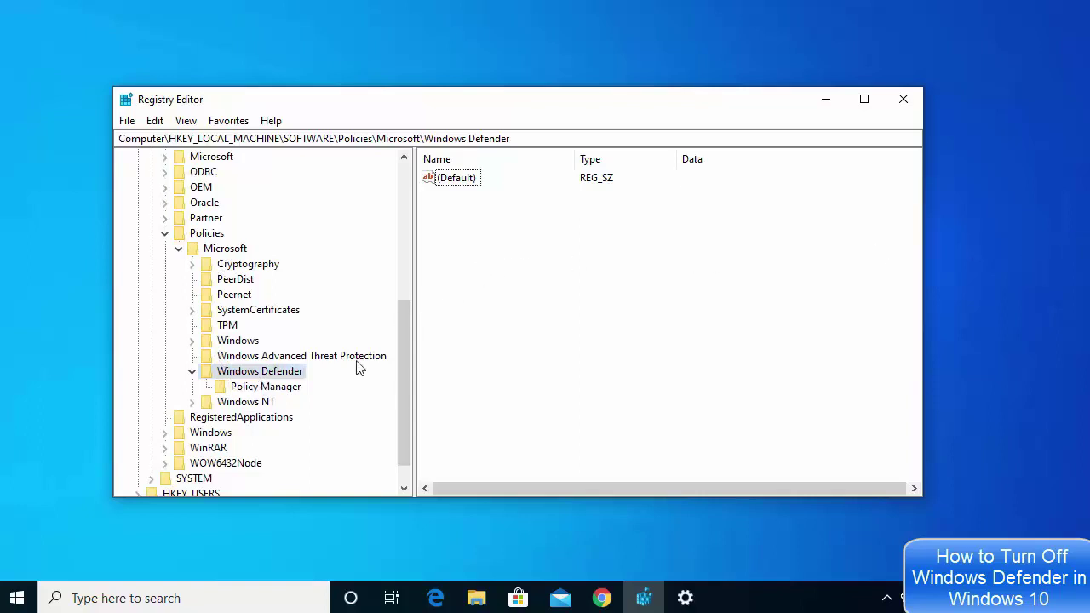
{"action": "right_click", "coordinate": [510, 242]}
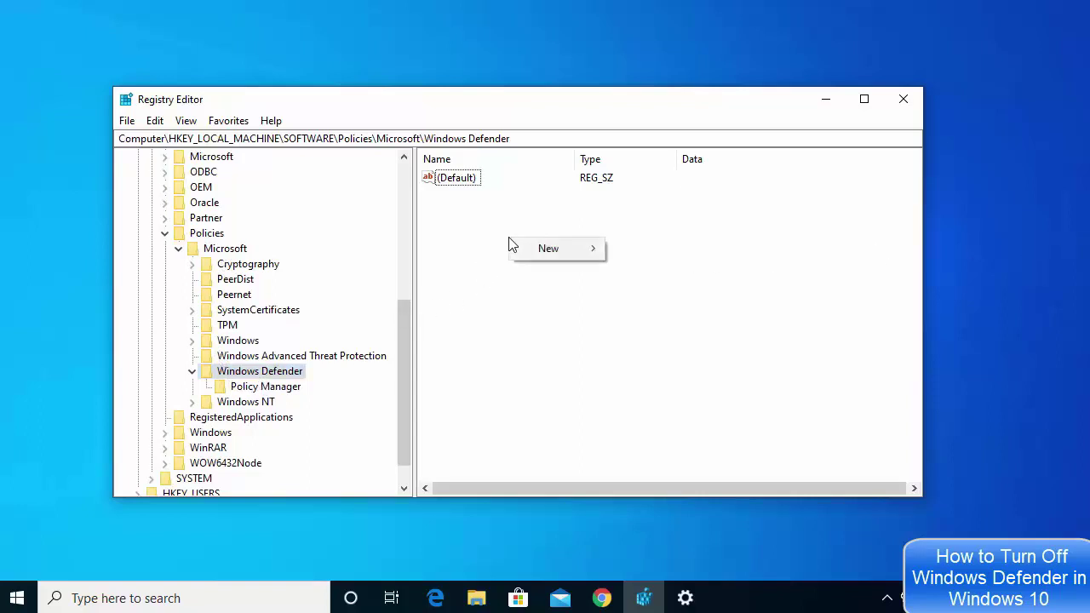
{"action": "mouse_move", "coordinate": [560, 256]}
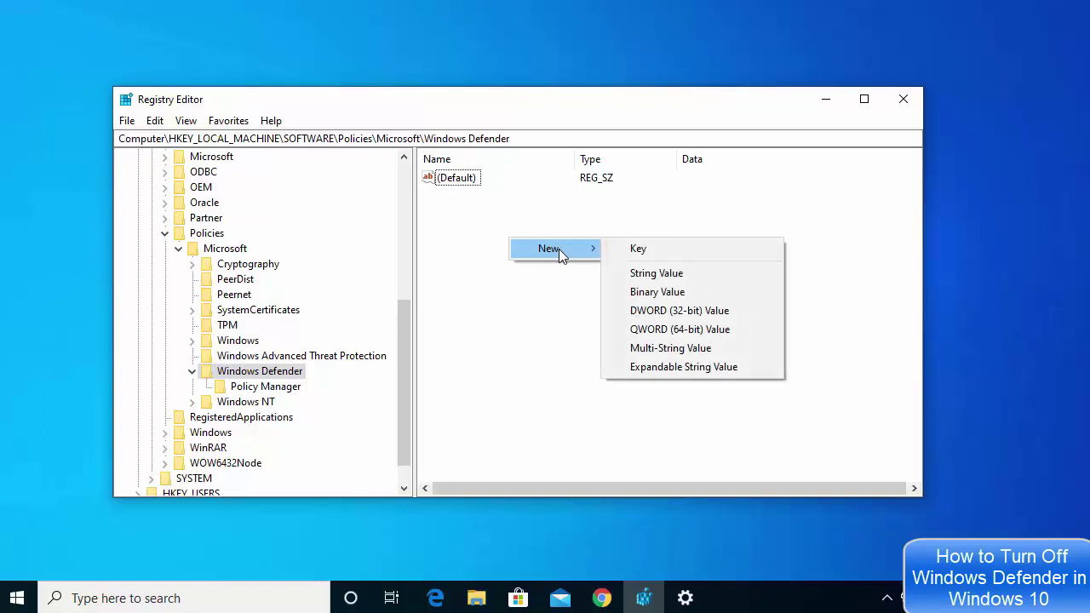
{"action": "left_click", "coordinate": [664, 312]}
{"action": "type", "text": "DisableAntiSpyware"}
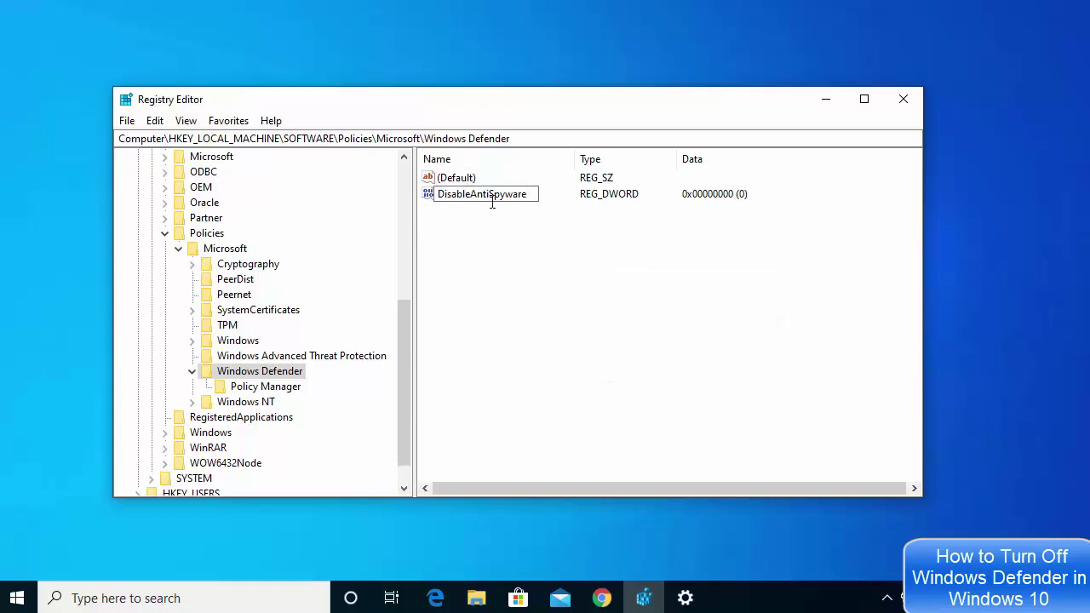
Confirm the name DisableAntiSpyware for the new DWORD value and open its value data for editing.
{"action": "key", "text": "Return"}
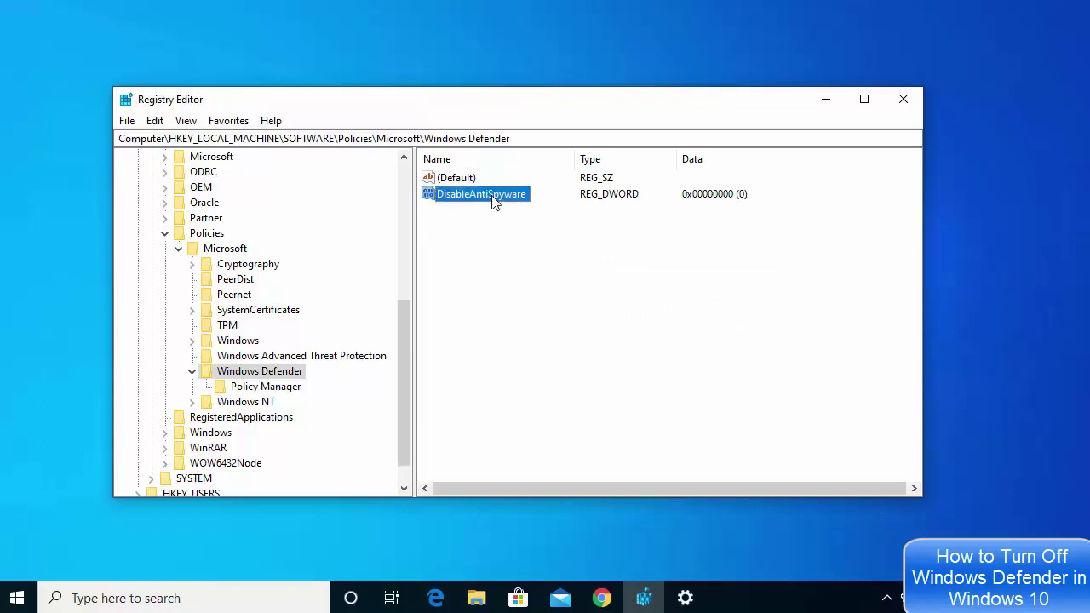
{"action": "left_click", "coordinate": [505, 223]}
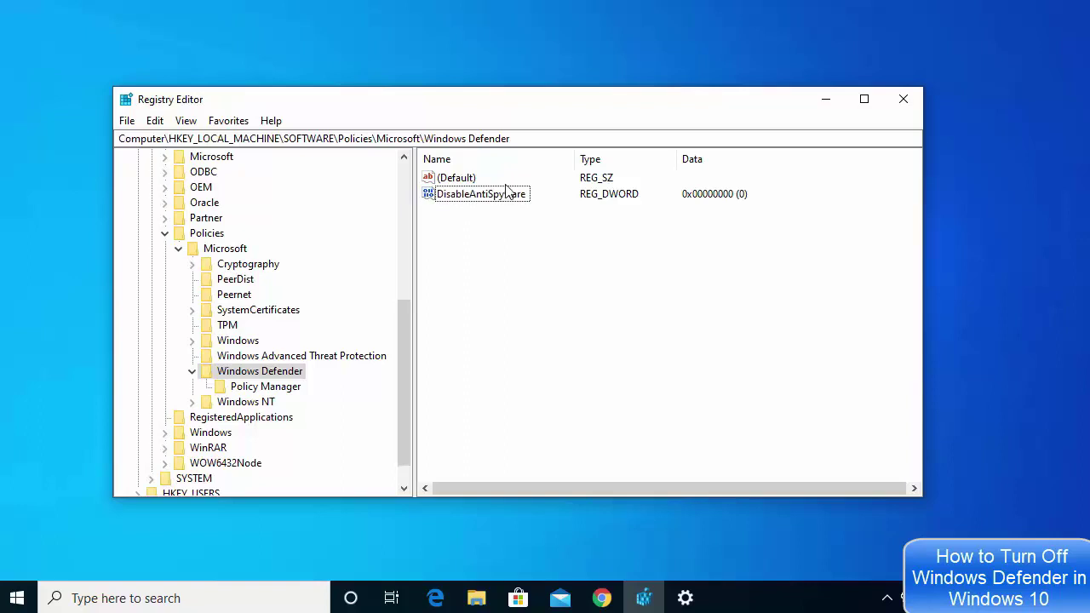
{"action": "double_click", "coordinate": [499, 195]}
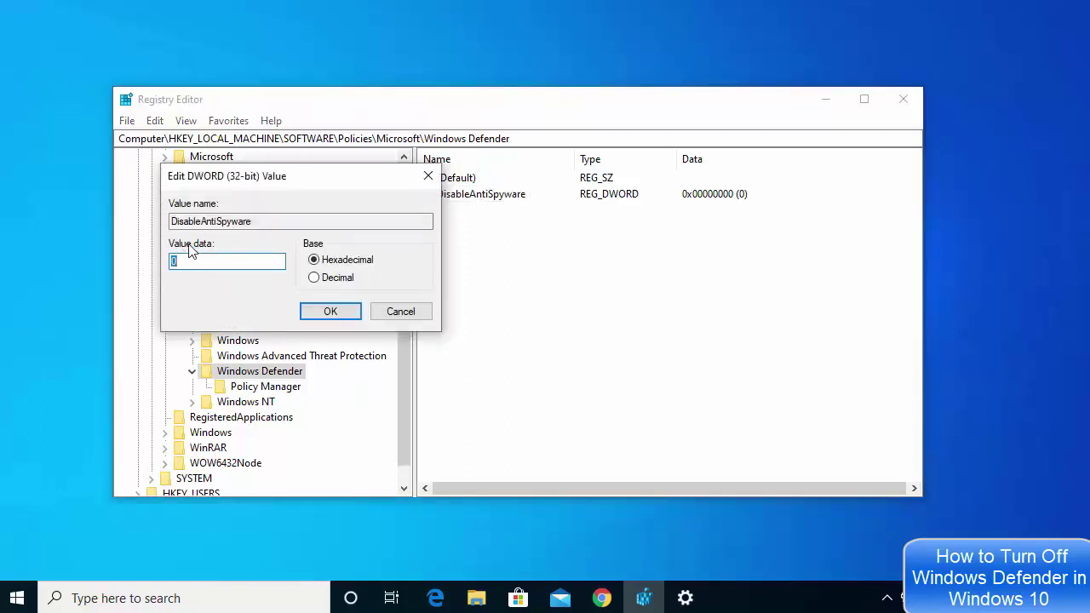
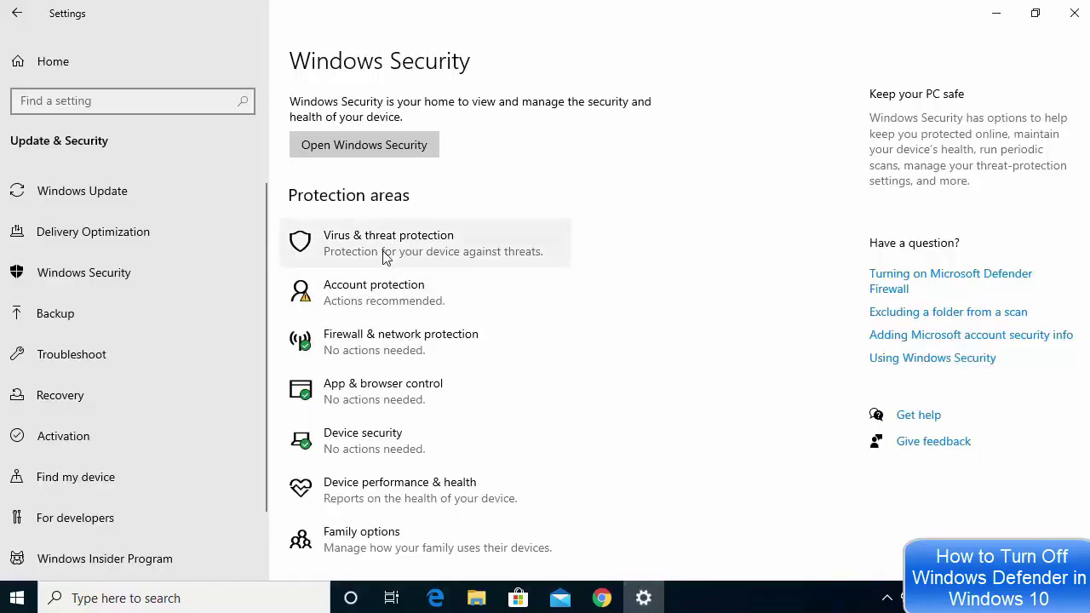
Check Real-time protection in the Virus & threat protection settings, and close the Windows Security and Settings windows.
{"action": "left_click", "coordinate": [387, 255]}
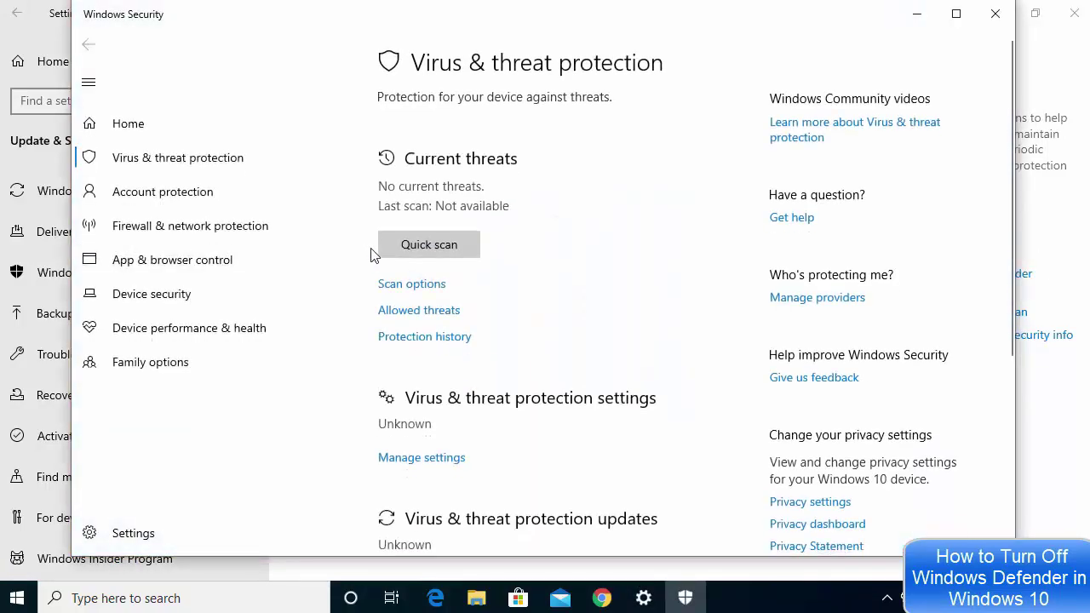
{"action": "left_click", "coordinate": [448, 458]}
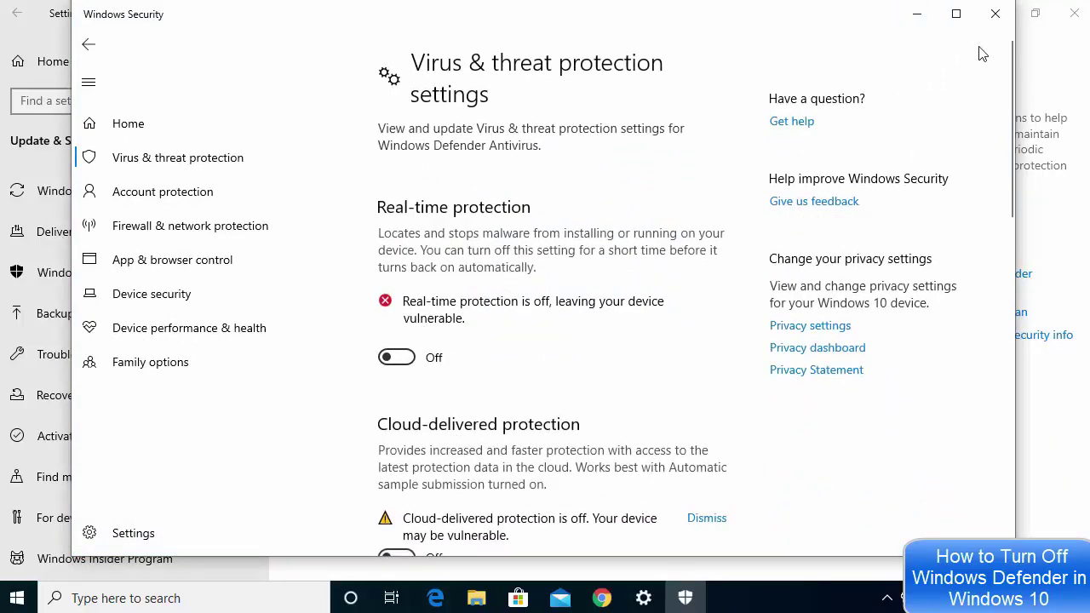
{"action": "left_click", "coordinate": [994, 15]}
{"action": "left_click", "coordinate": [1075, 15]}
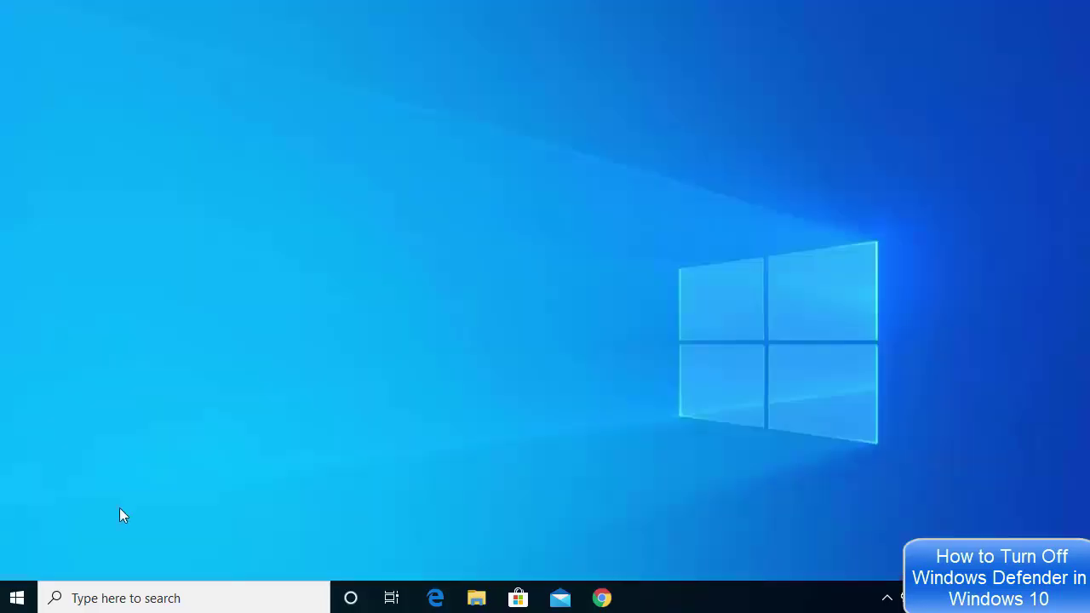
{"action": "left_click", "coordinate": [26, 596]}
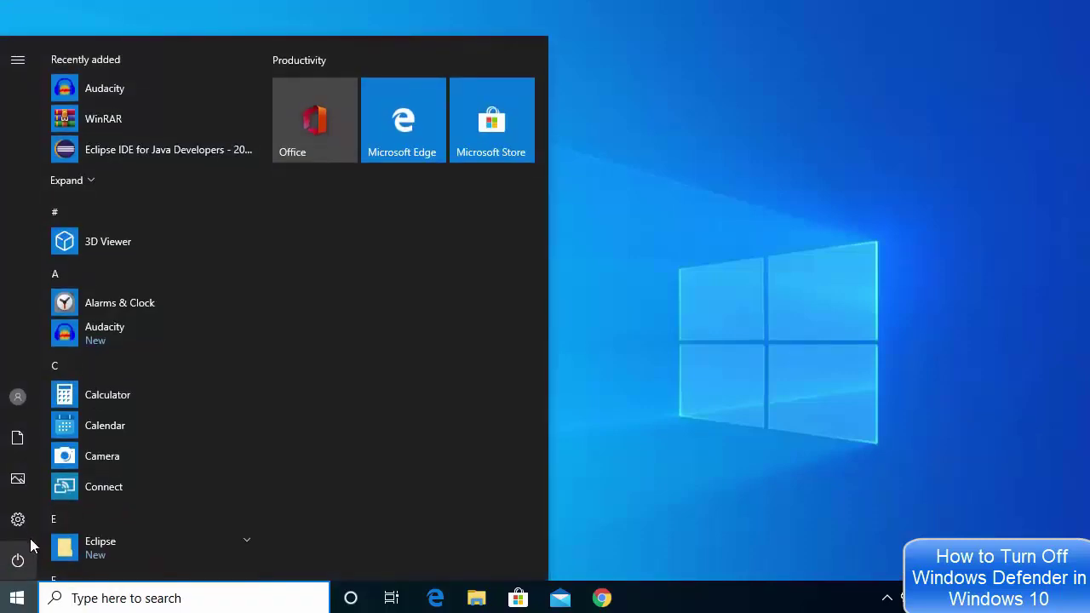
{"action": "mouse_move", "coordinate": [28, 525]}
{"action": "key", "text": "Escape"}
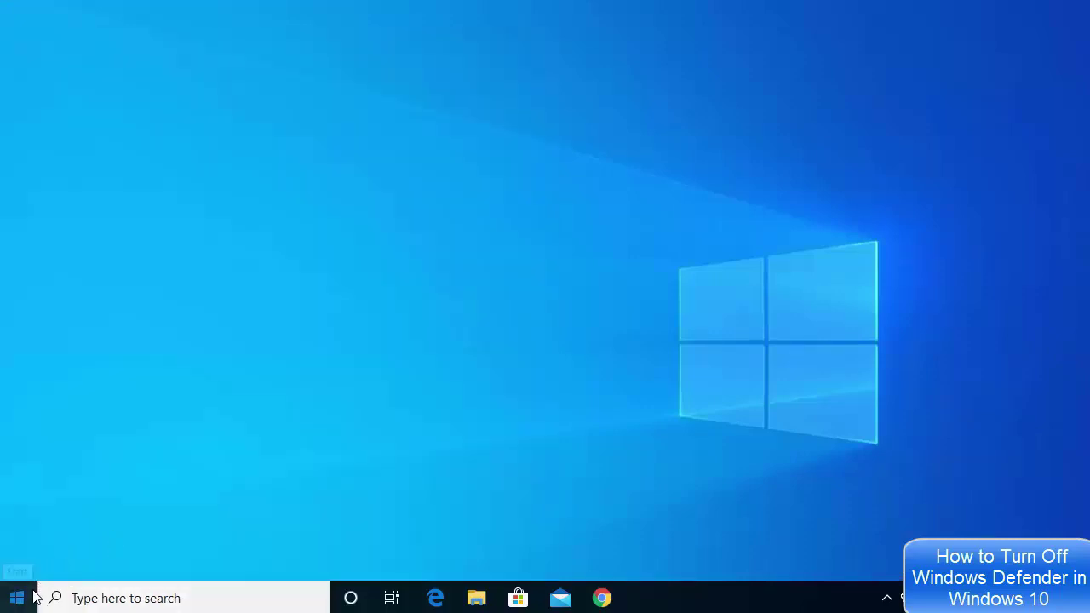
Reopen Windows Settings and go through Update & Security and Windows Security to the Virus & threat protection settings to check Real-time protection.
{"action": "left_click", "coordinate": [17, 596]}
{"action": "left_click", "coordinate": [32, 525]}
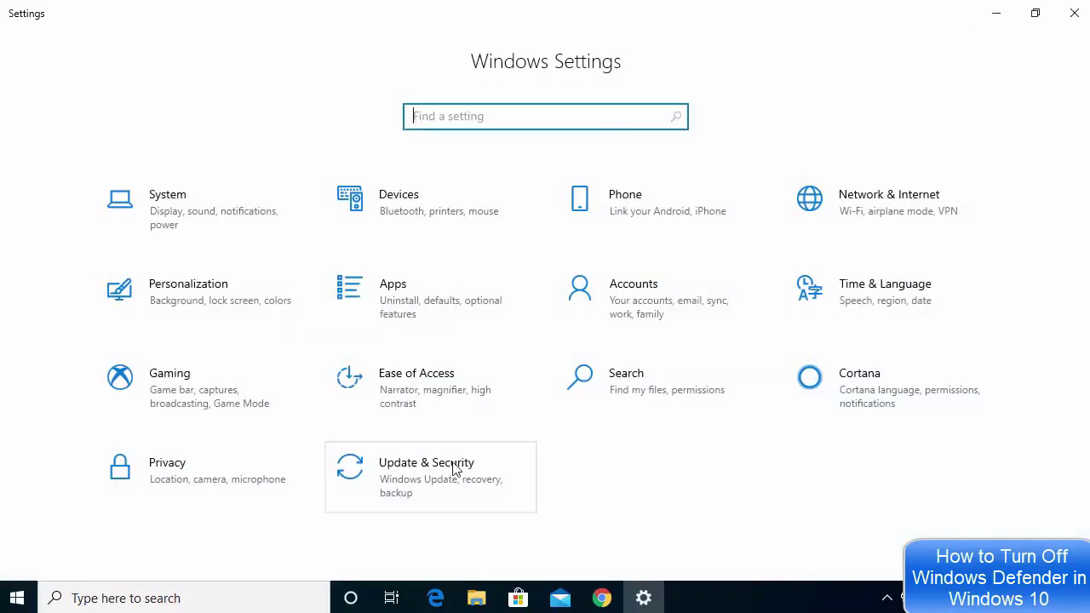
{"action": "left_click", "coordinate": [463, 466]}
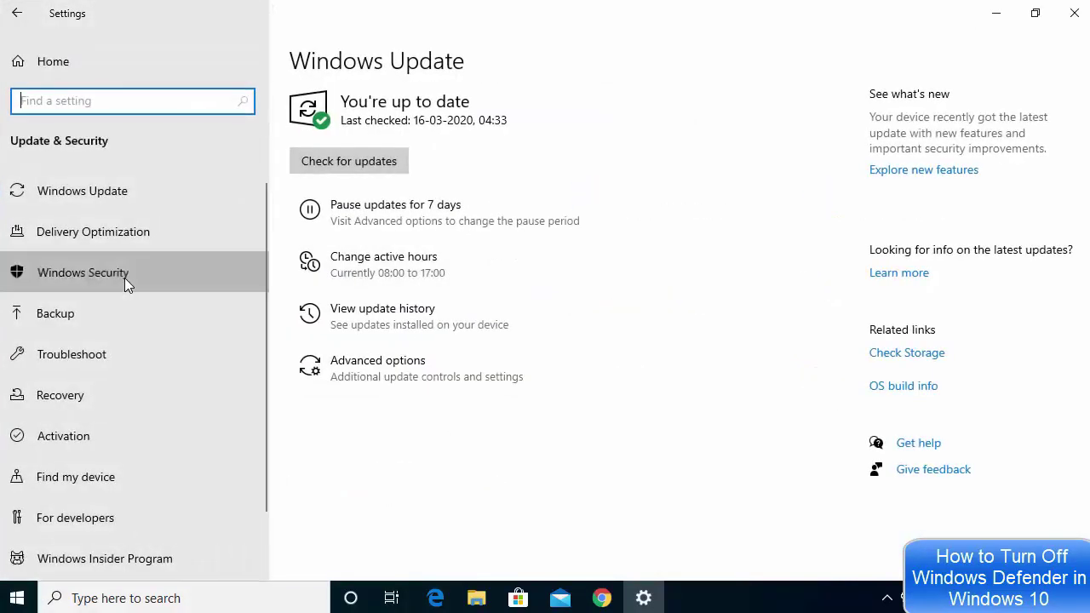
{"action": "left_click", "coordinate": [124, 278]}
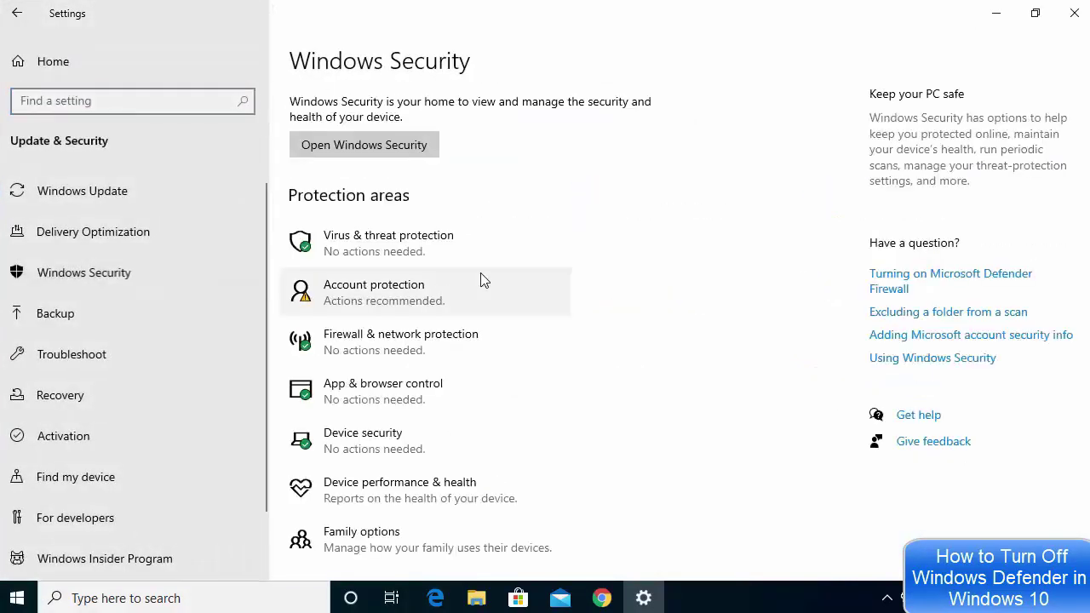
{"action": "left_click", "coordinate": [385, 245]}
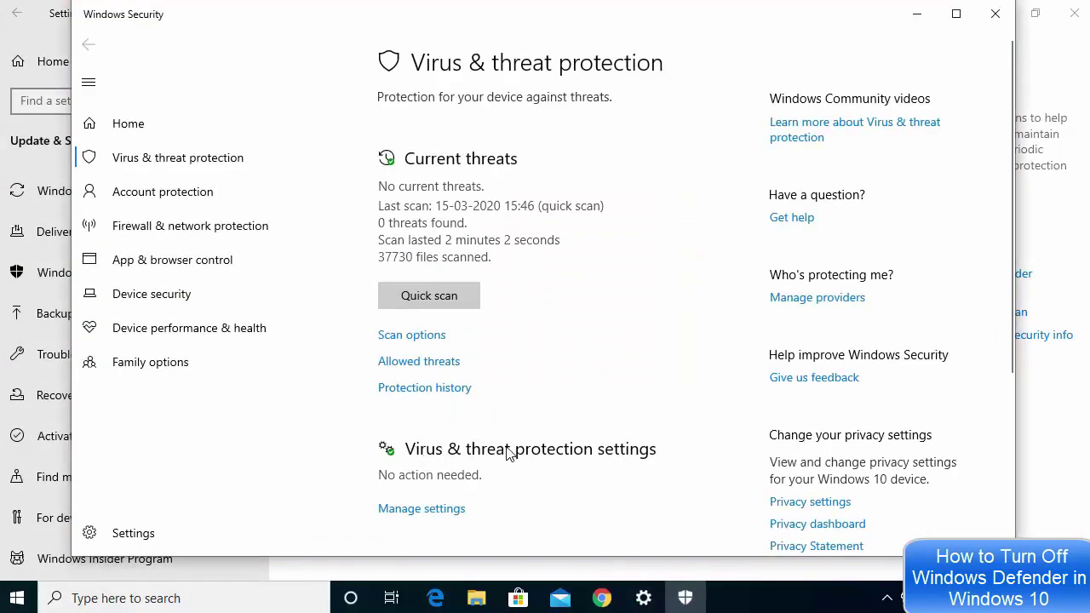
{"action": "left_click", "coordinate": [432, 509]}
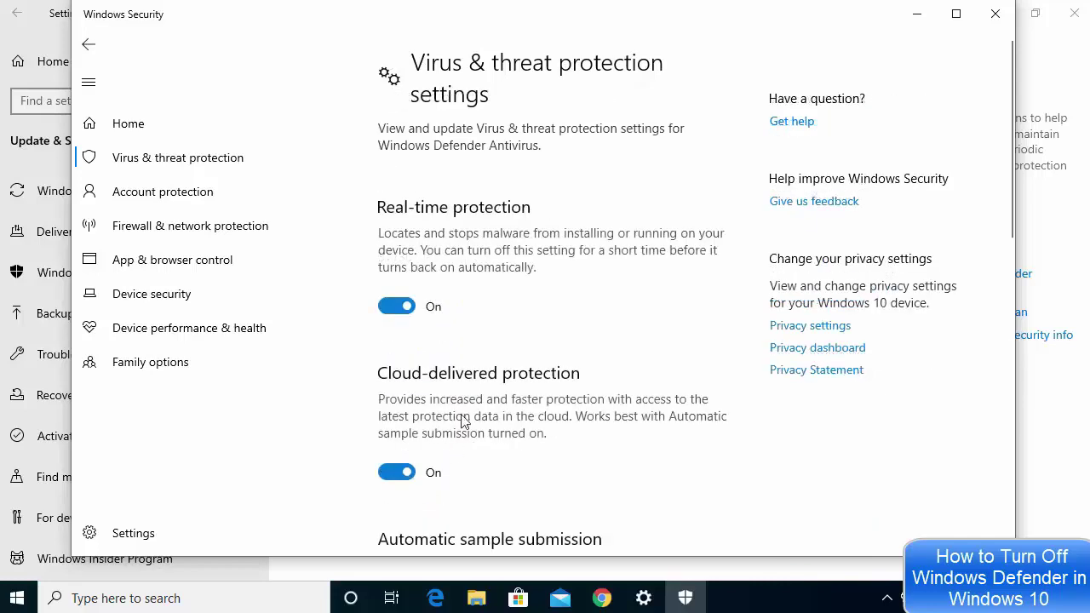